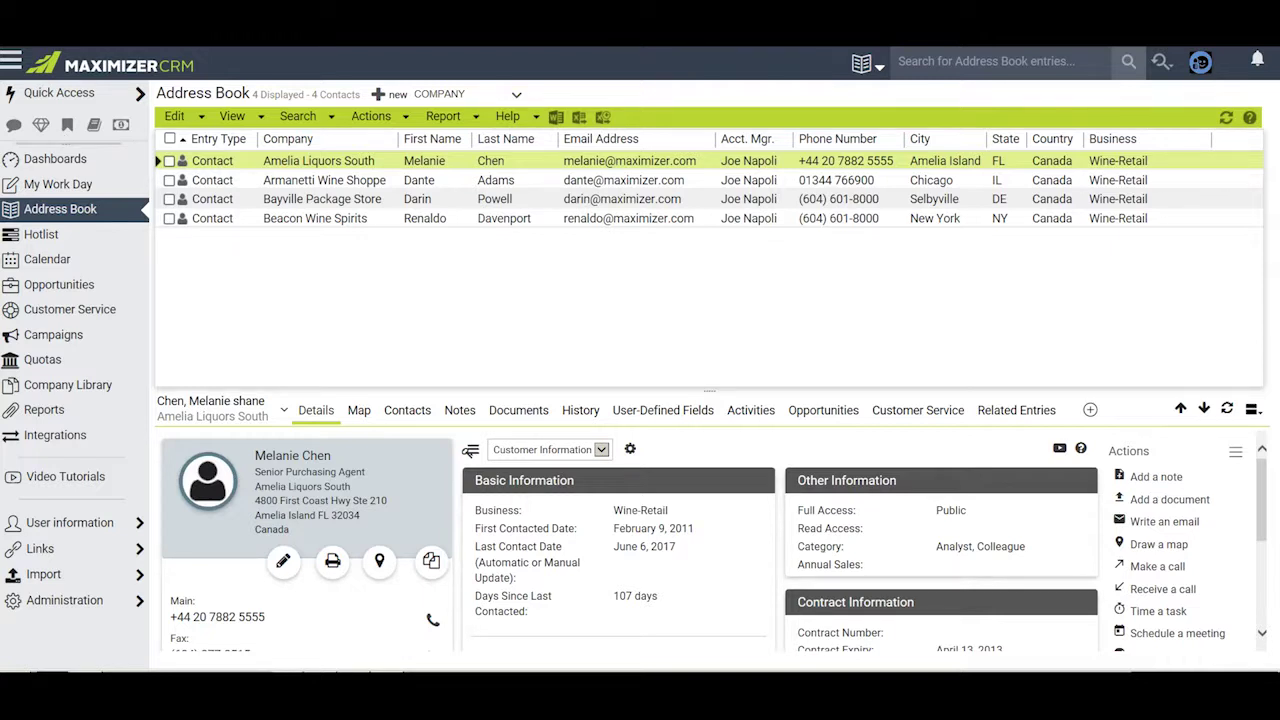
Open the chosen user's access rights in the Maximizer Administrator user list
click(80, 600)
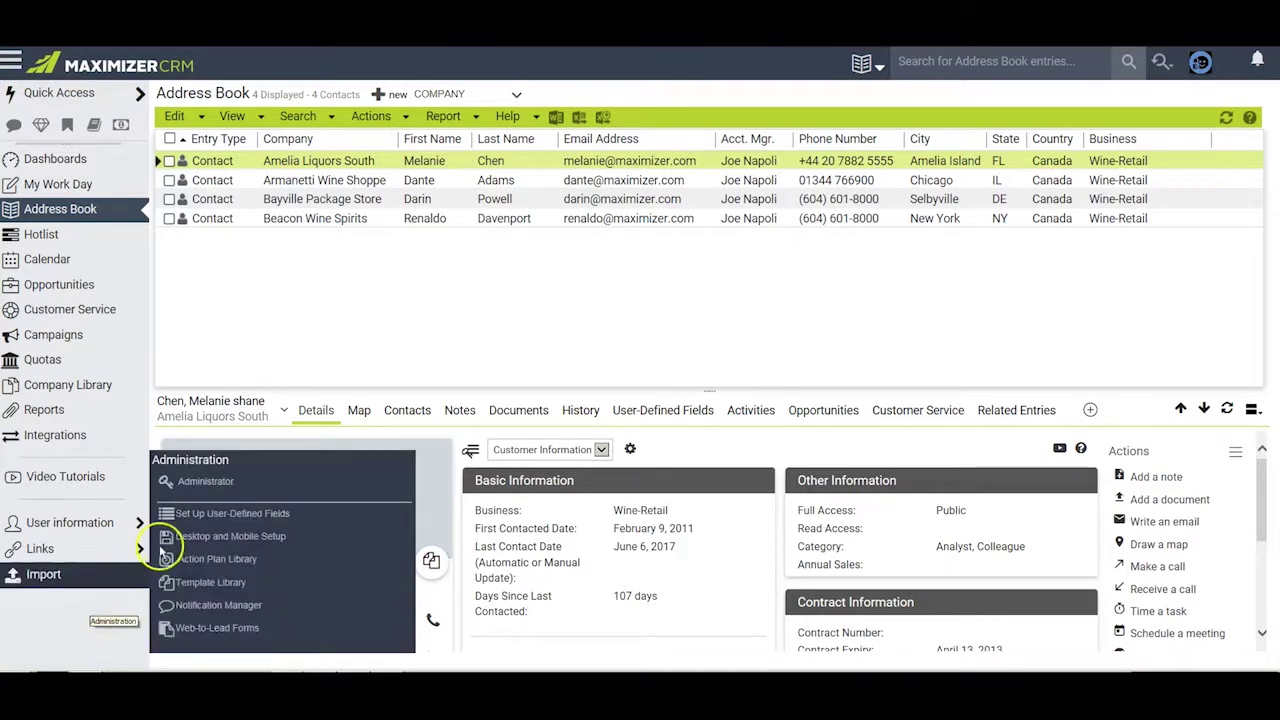
click(207, 483)
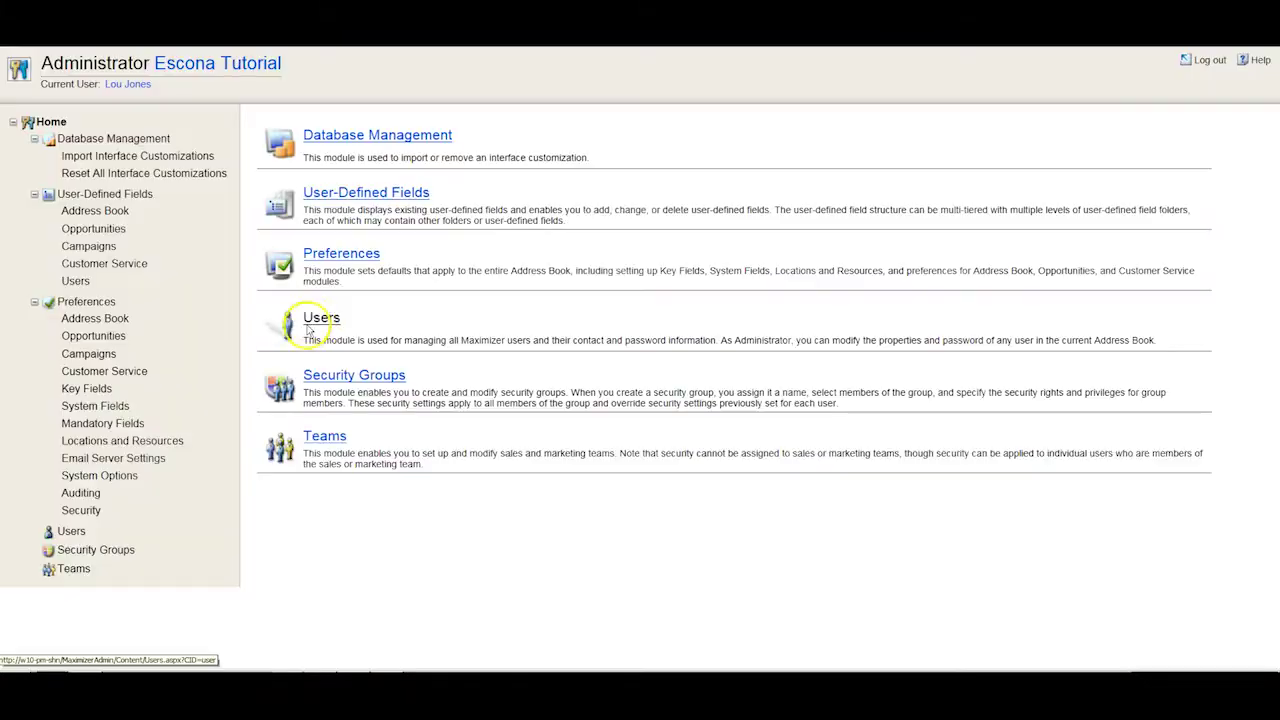
click(290, 325)
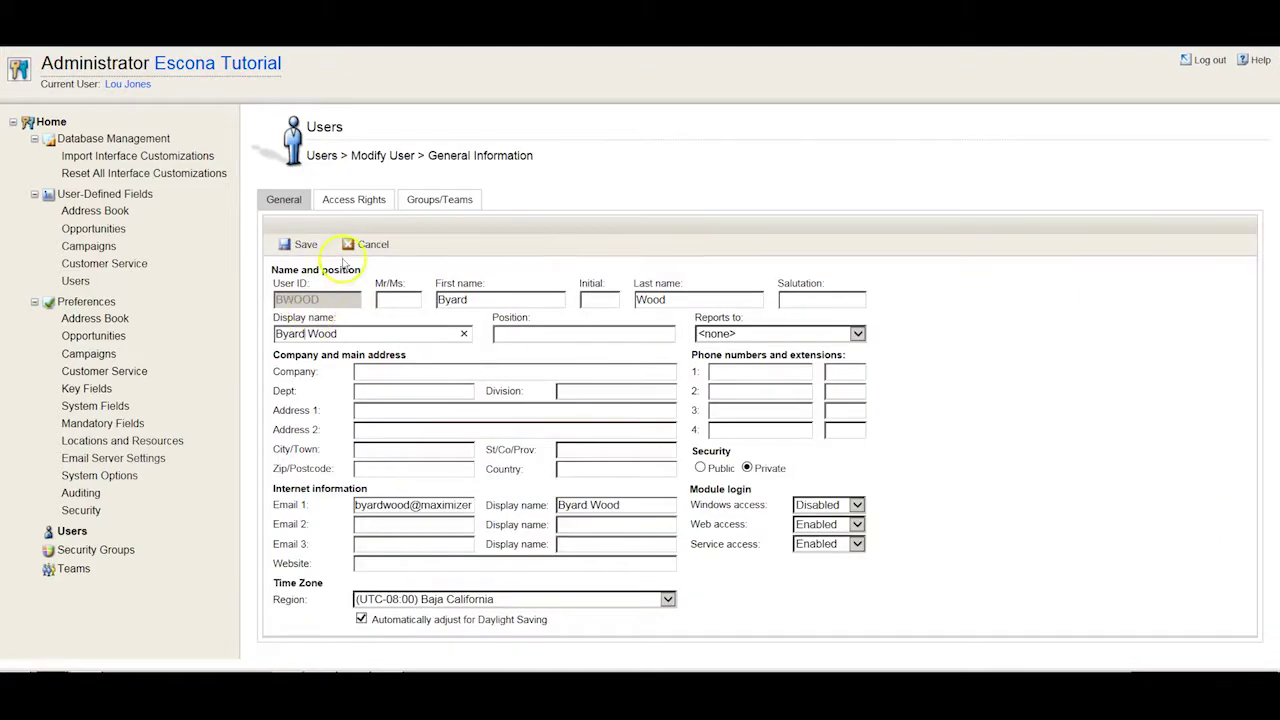
click(353, 200)
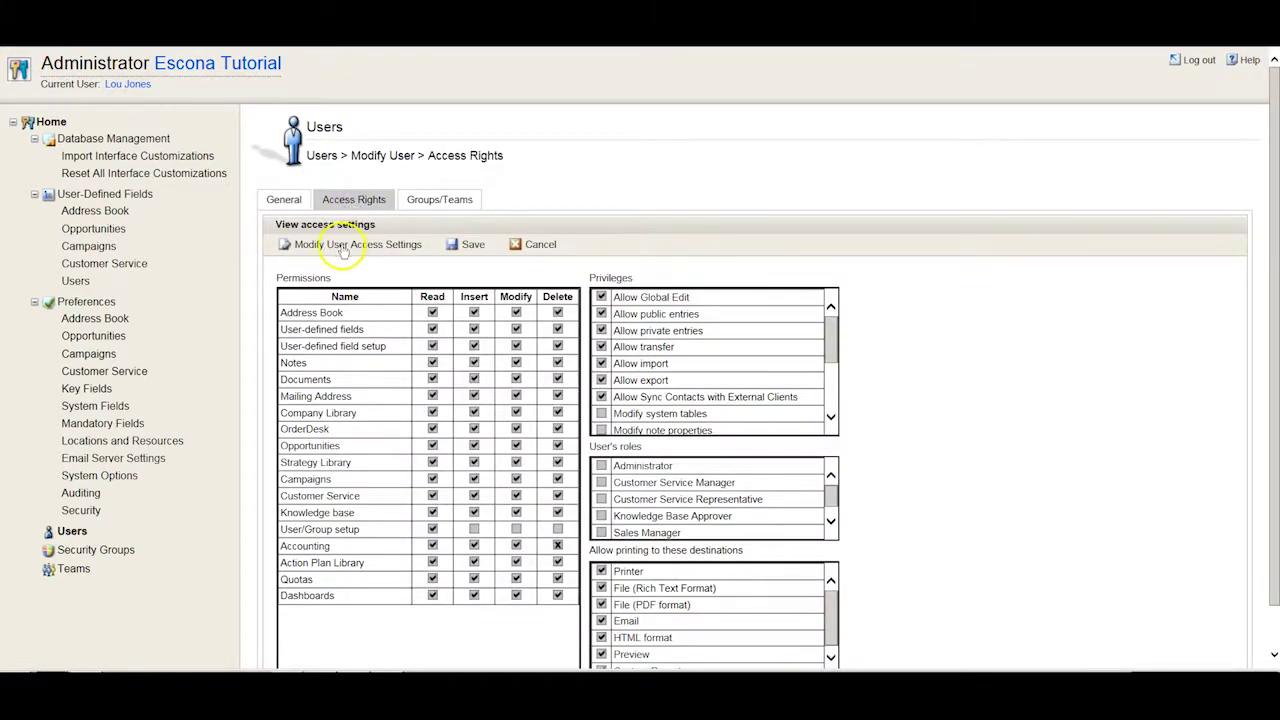
Make the access settings editable, toggle Allow Global Edit, and view the user's groups and teams
click(346, 247)
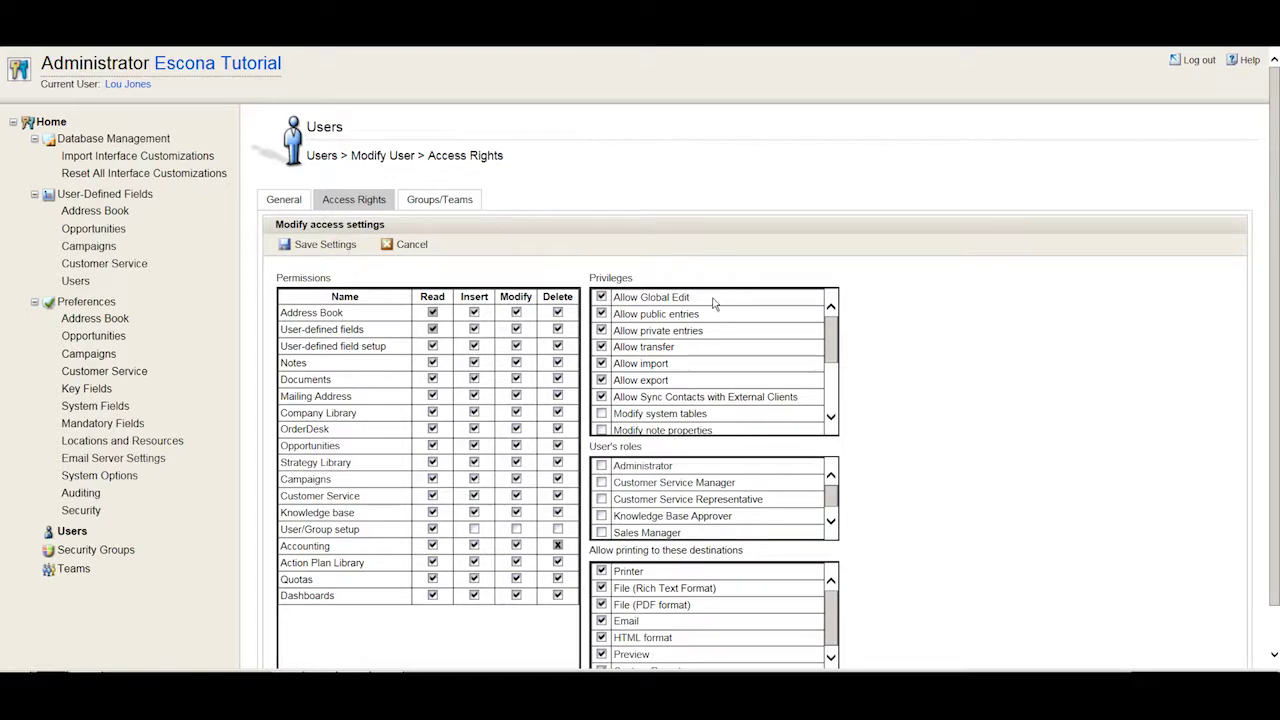
click(601, 297)
click(601, 297)
click(440, 199)
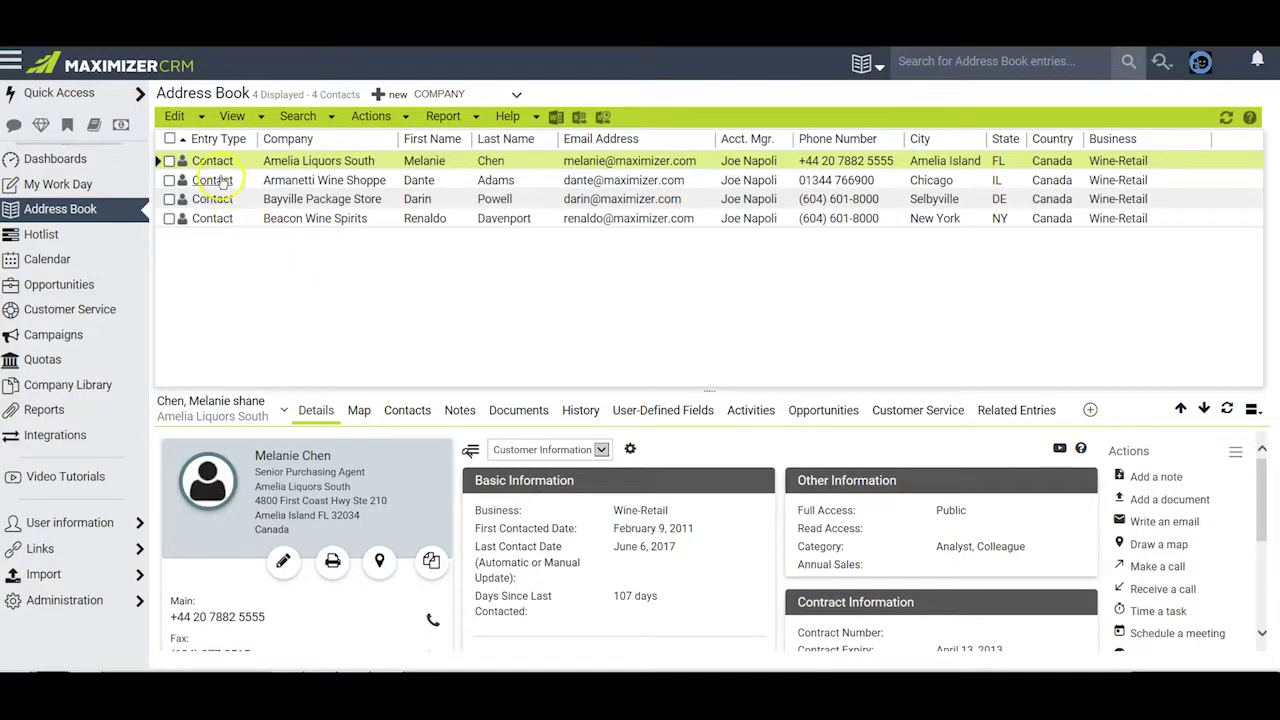
Select all four Wine-Retail contacts and launch Global Edit from the Edit menu
click(208, 168)
click(170, 140)
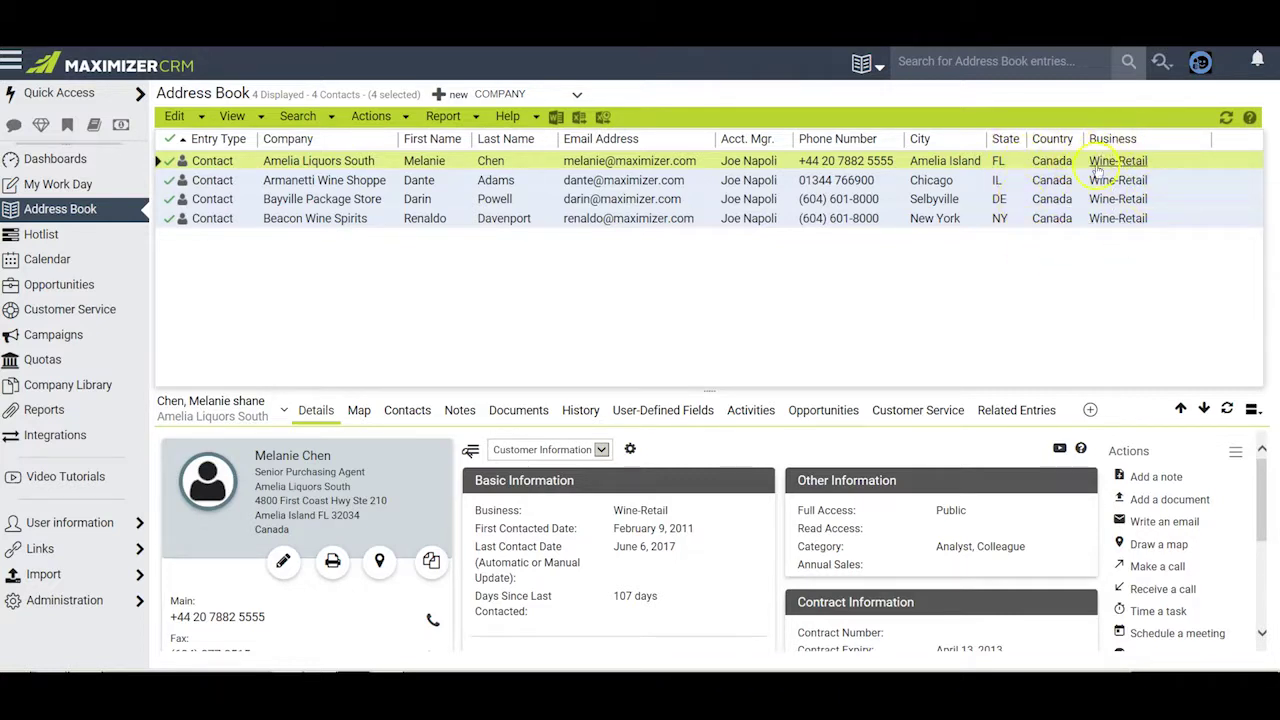
click(174, 117)
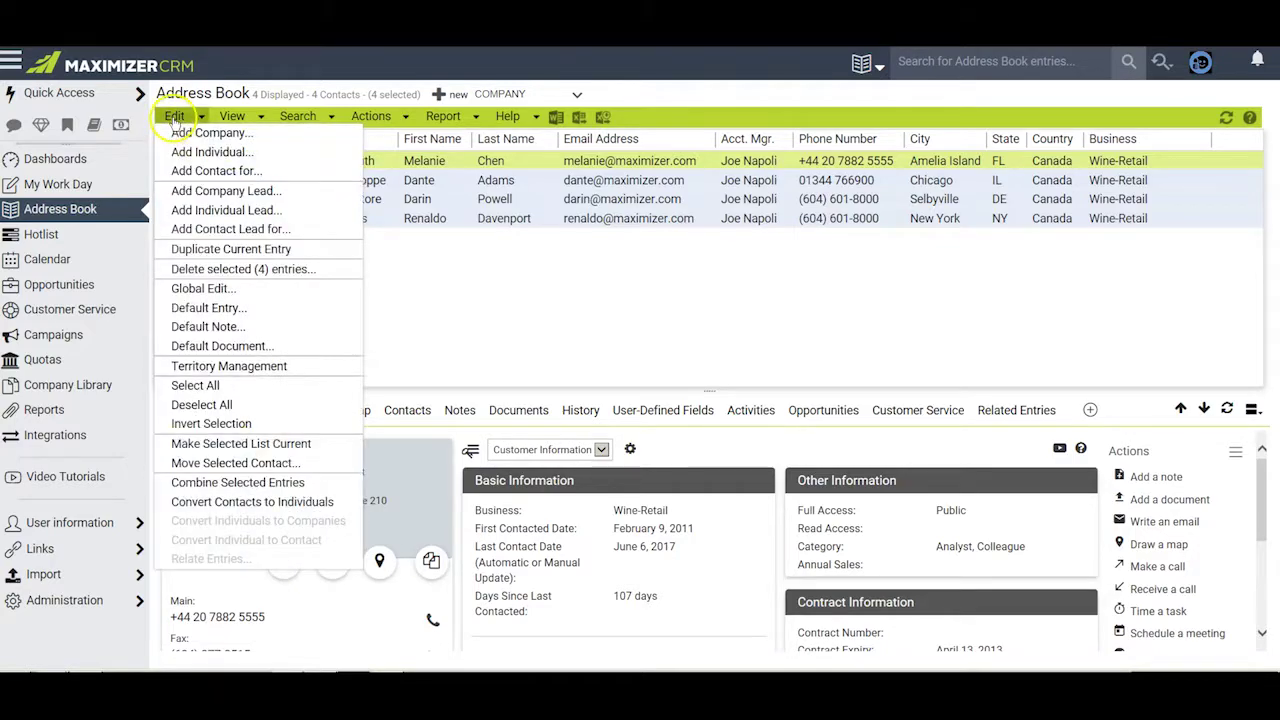
click(213, 289)
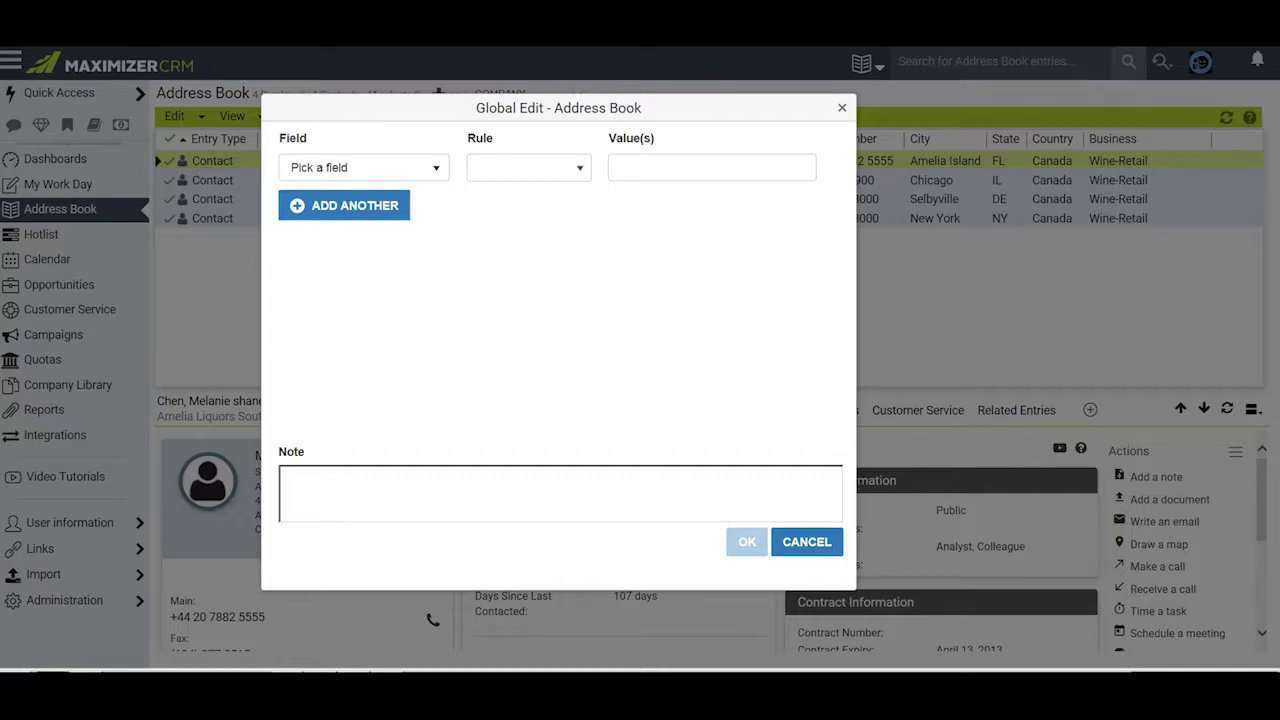
In the field picker, try a search for Lead source, then clear the search
click(440, 168)
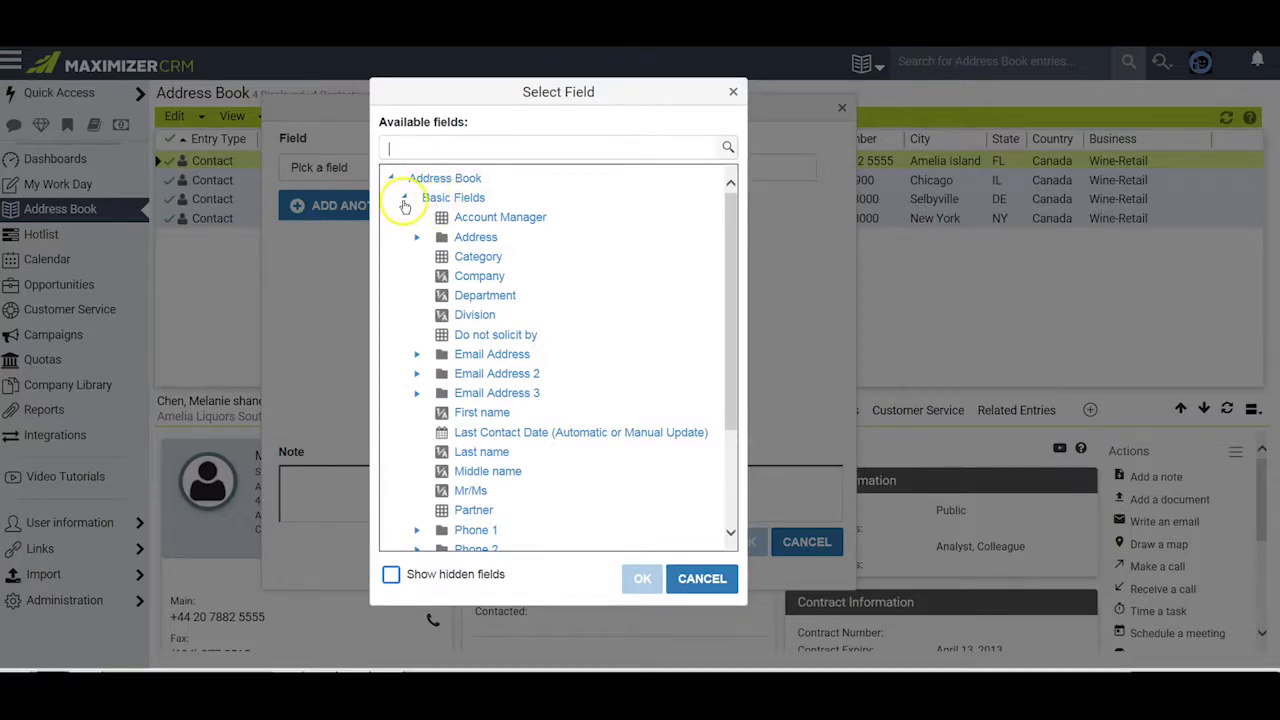
click(404, 199)
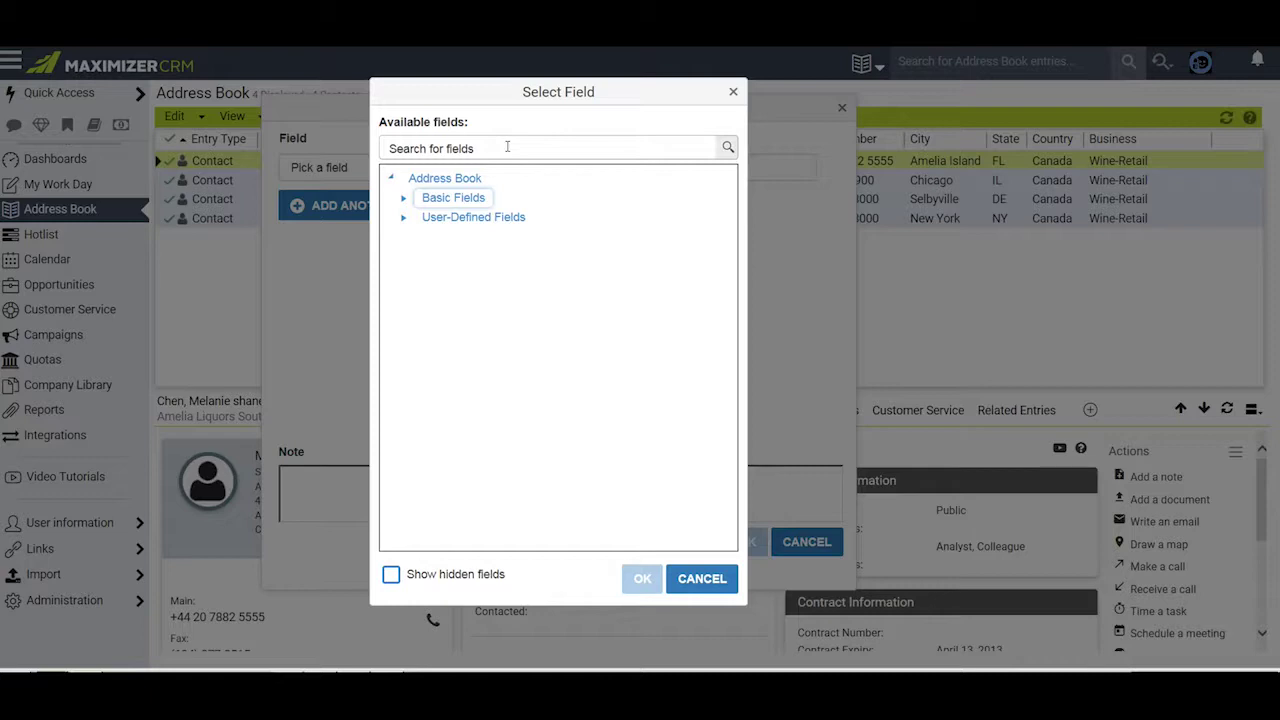
right_click(468, 146)
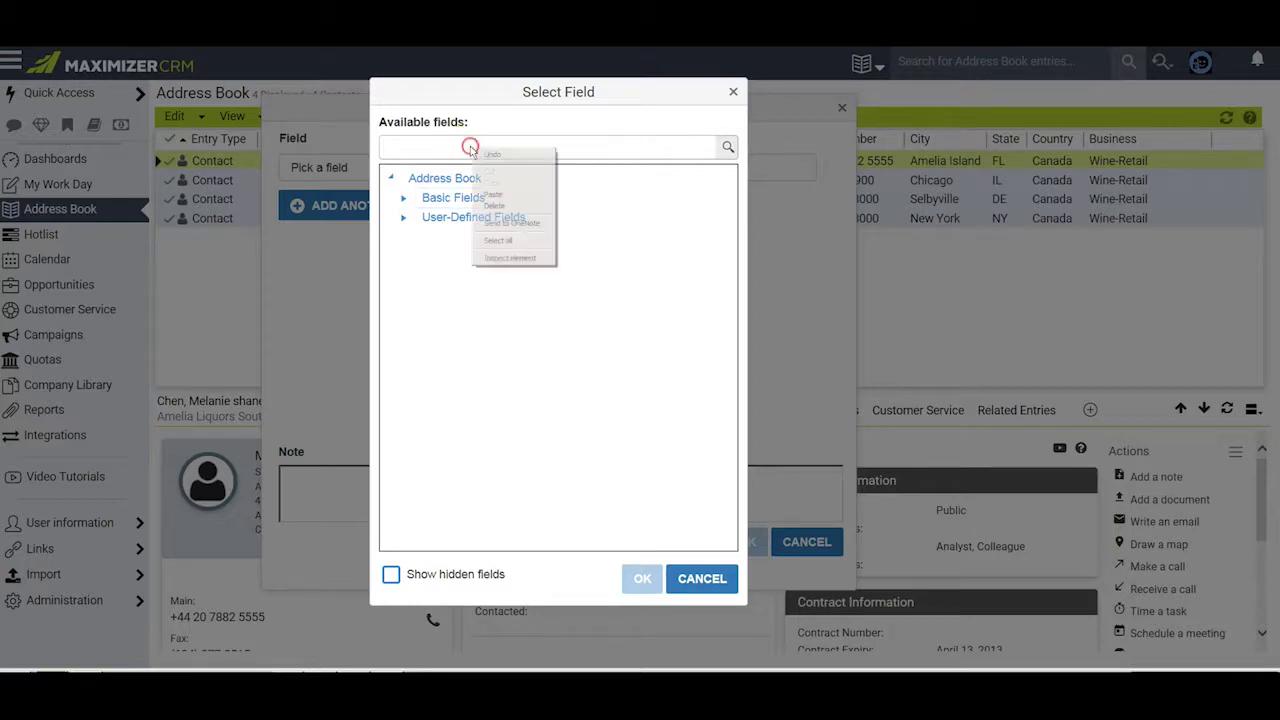
click(487, 195)
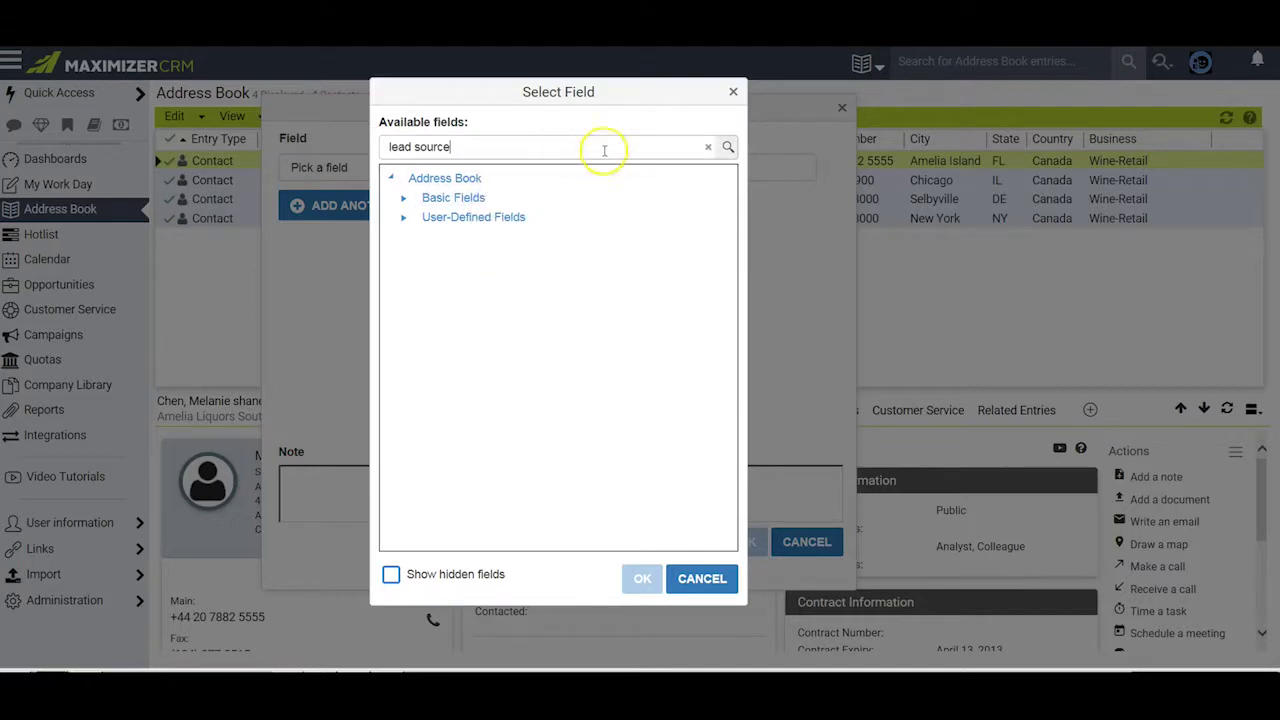
click(728, 147)
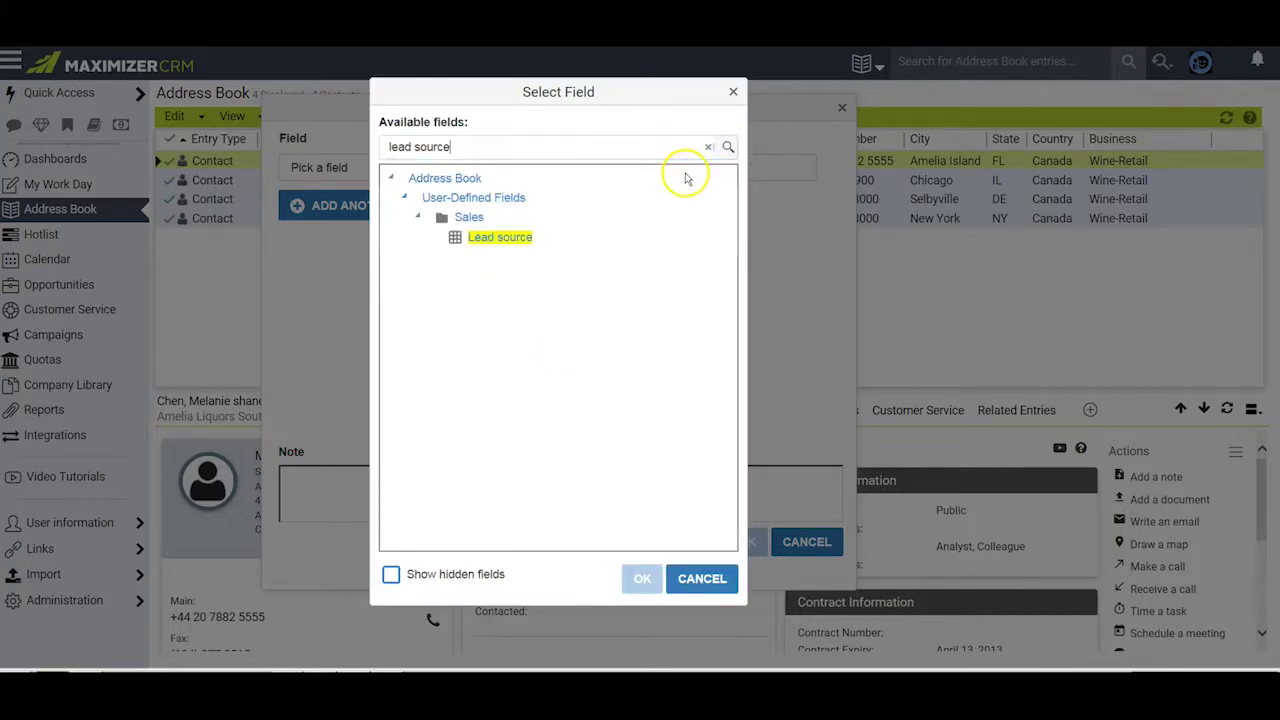
click(708, 147)
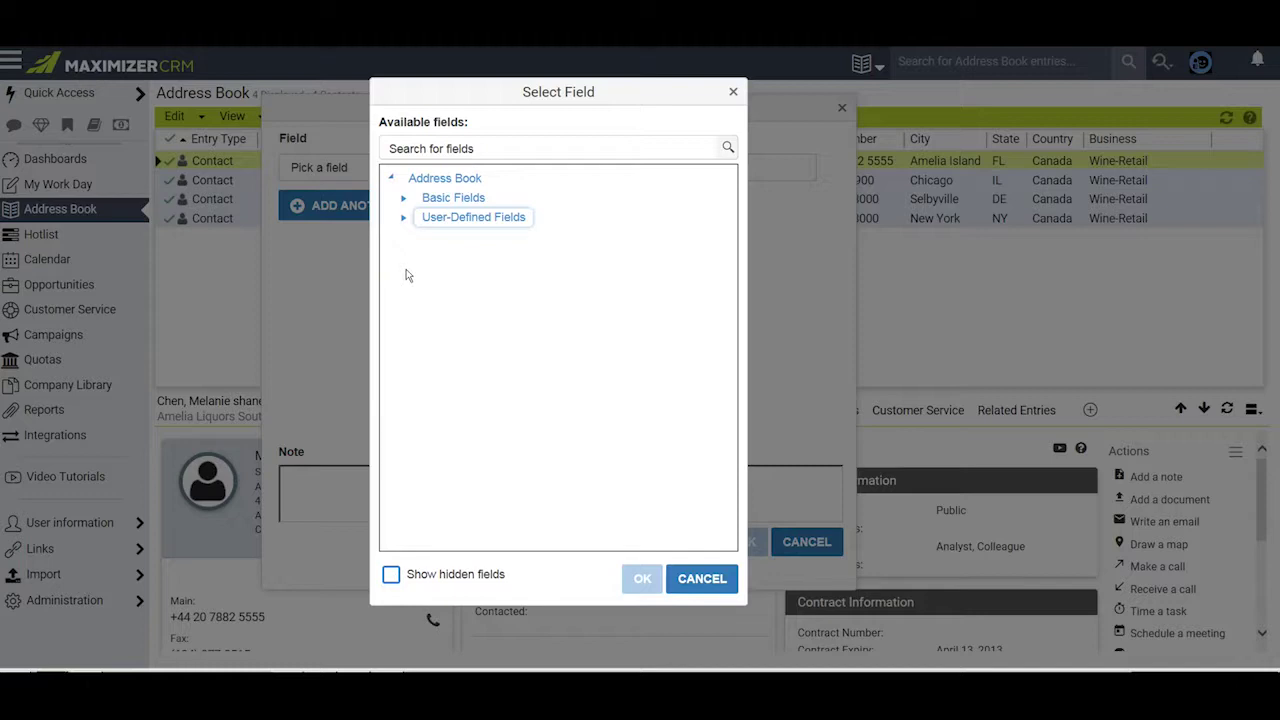
Search the fields for 'country' and pick the Country field
click(403, 217)
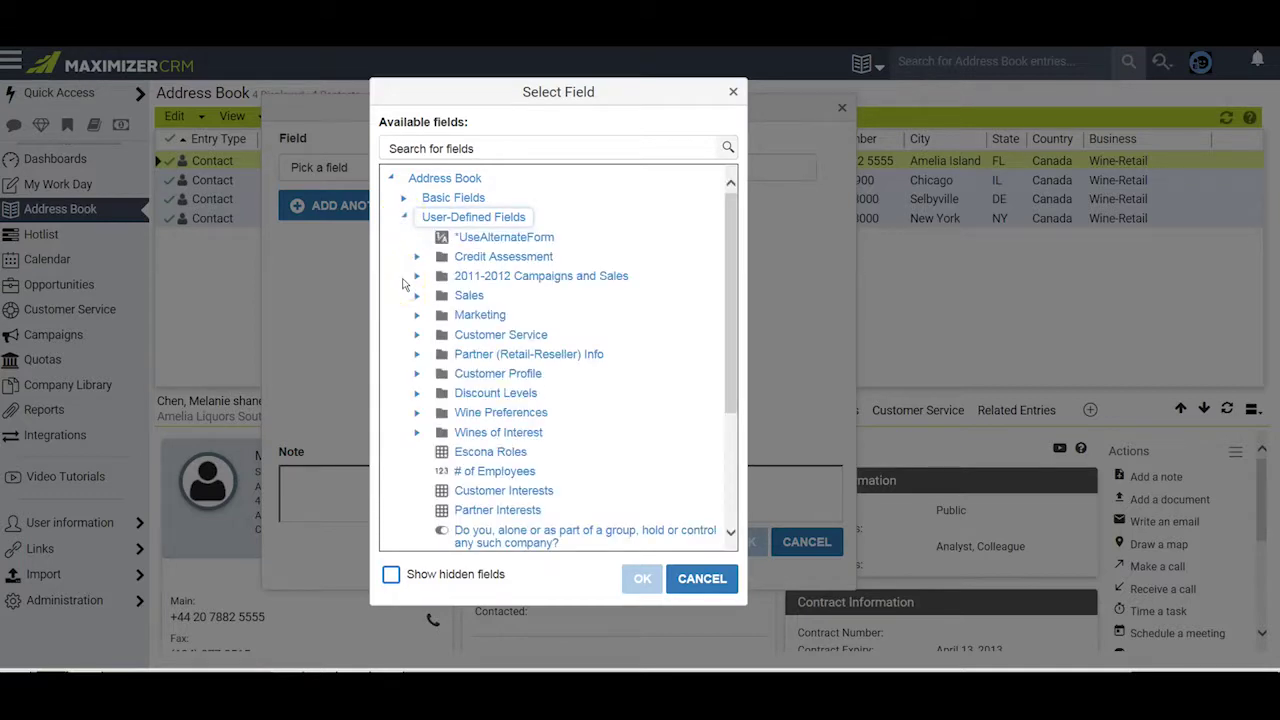
click(398, 147)
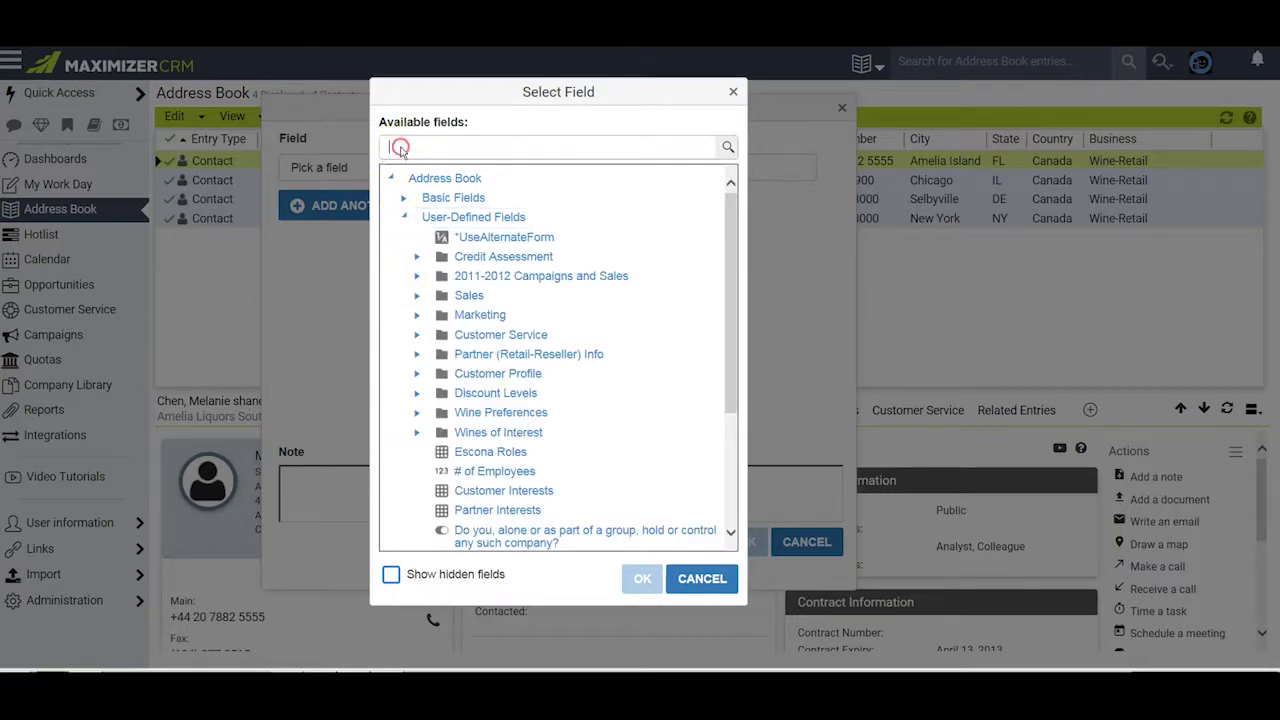
right_click(401, 147)
click(422, 194)
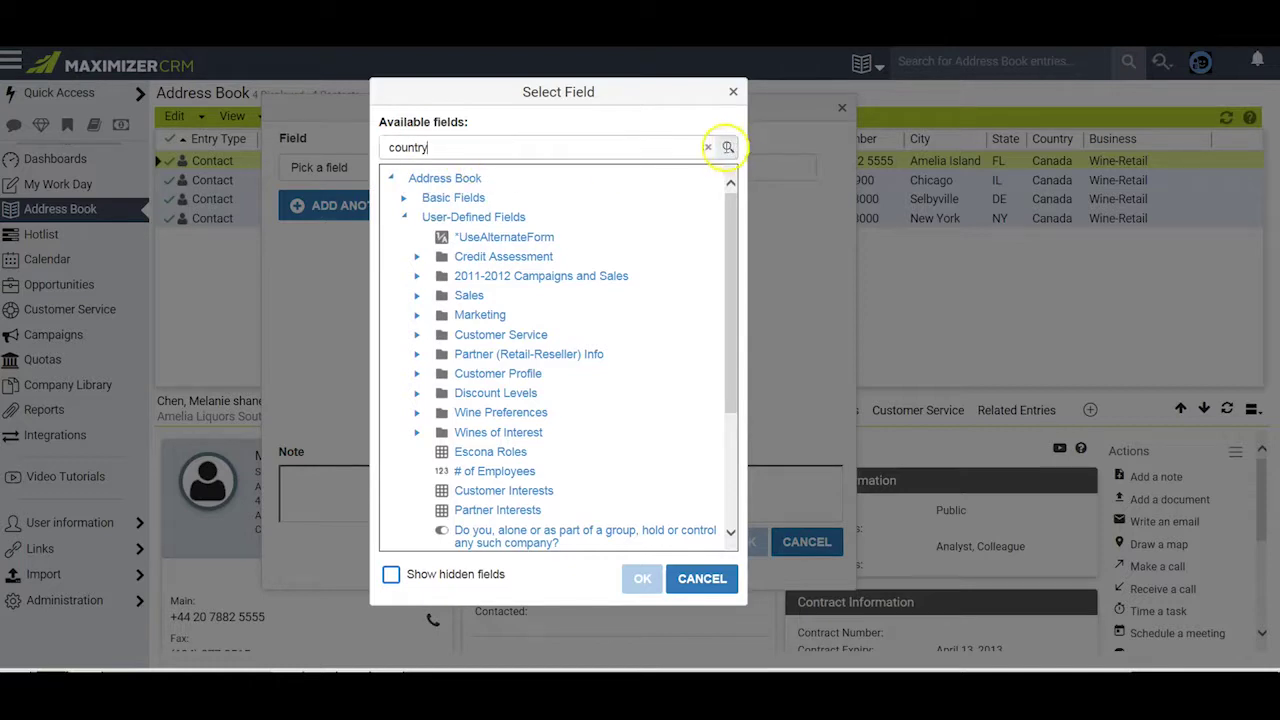
click(725, 147)
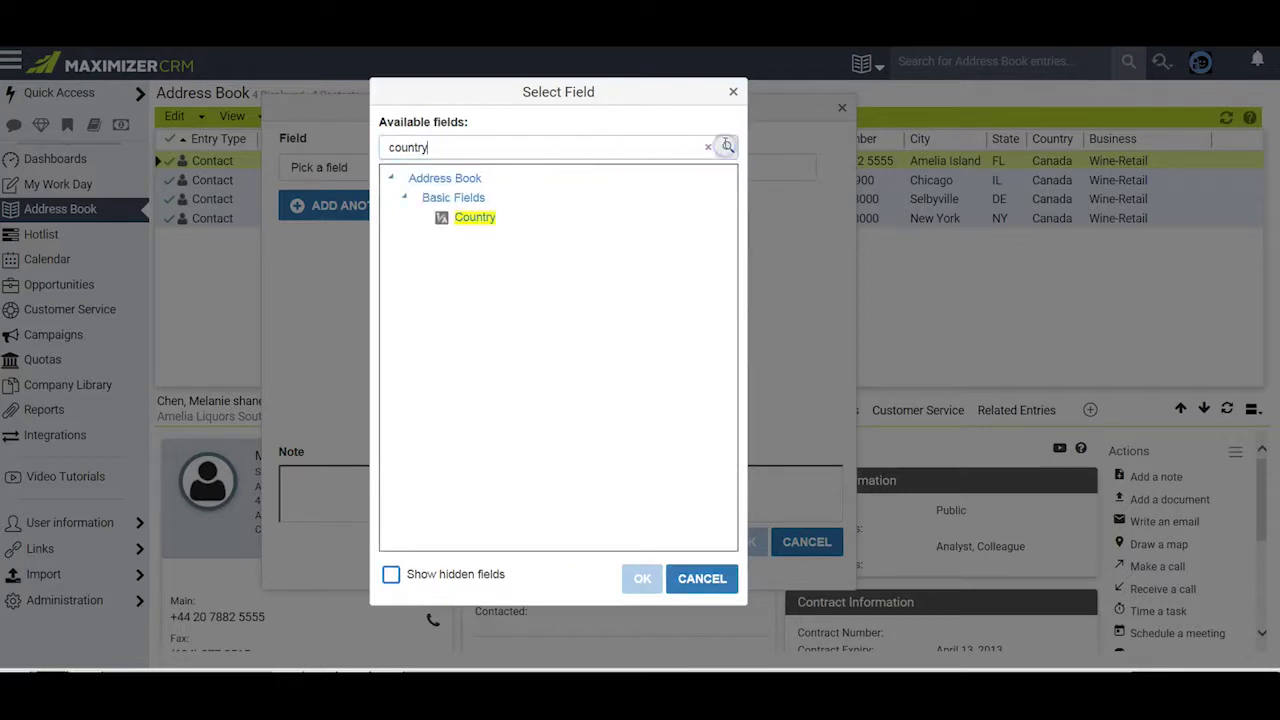
click(471, 219)
Confirm Country as the target field, review its edit rules, and add a second row
click(643, 579)
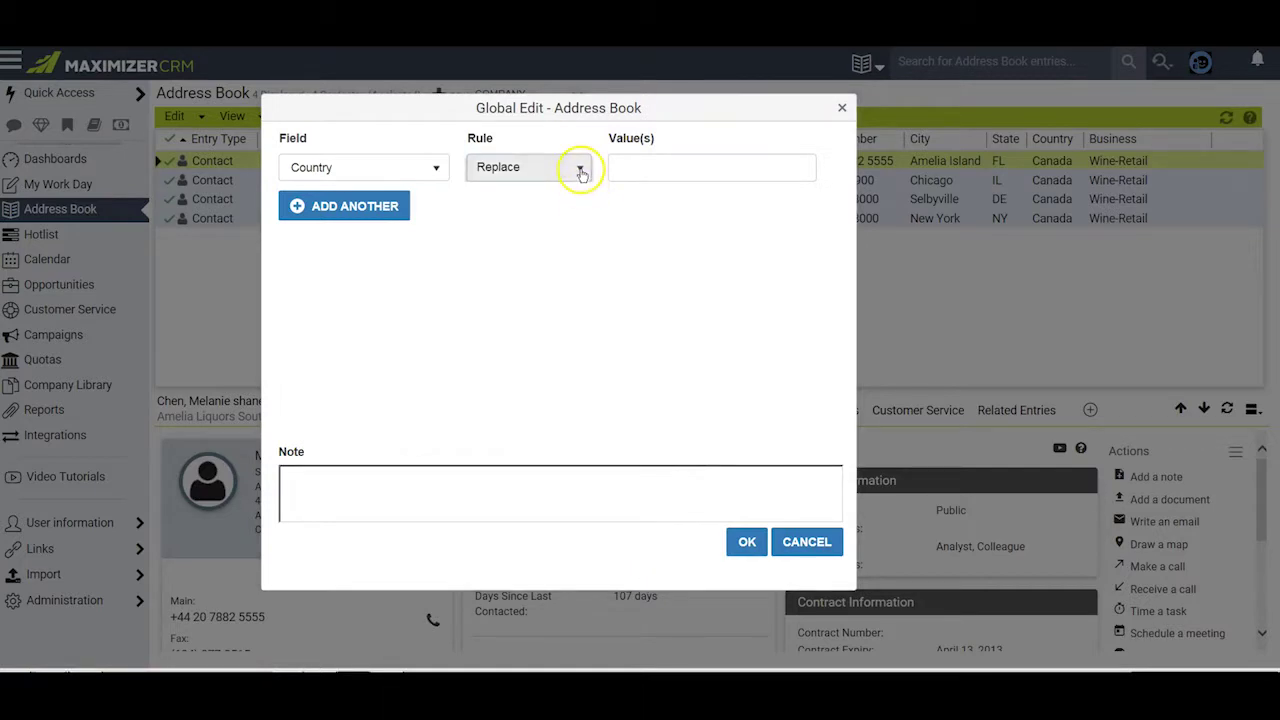
click(581, 172)
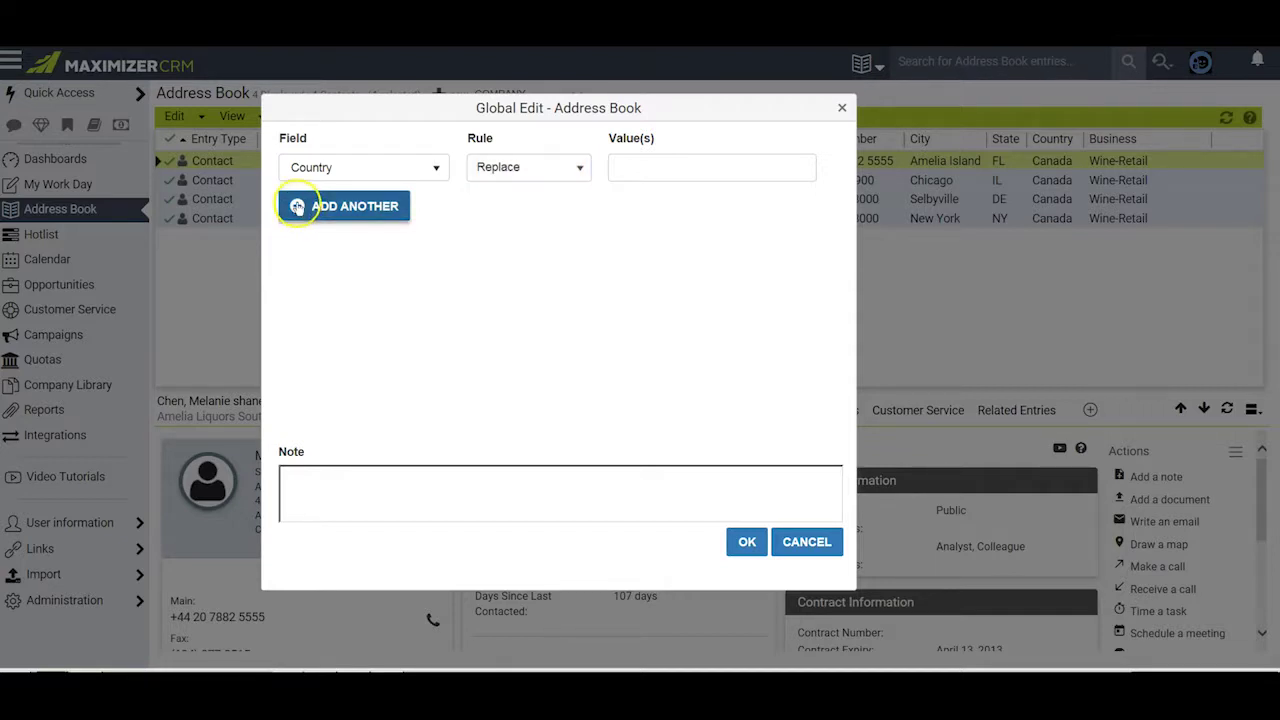
click(298, 206)
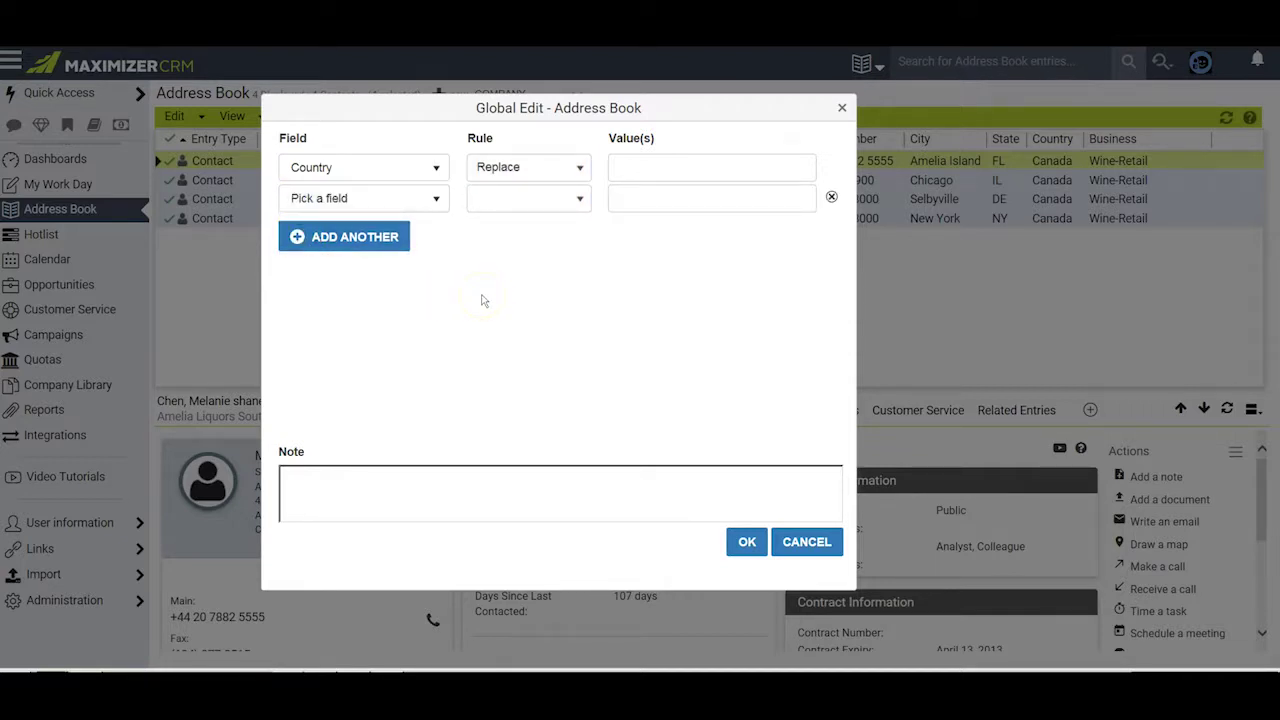
Set the second row to Do not solicit by and review its rules, keeping Replace
click(436, 198)
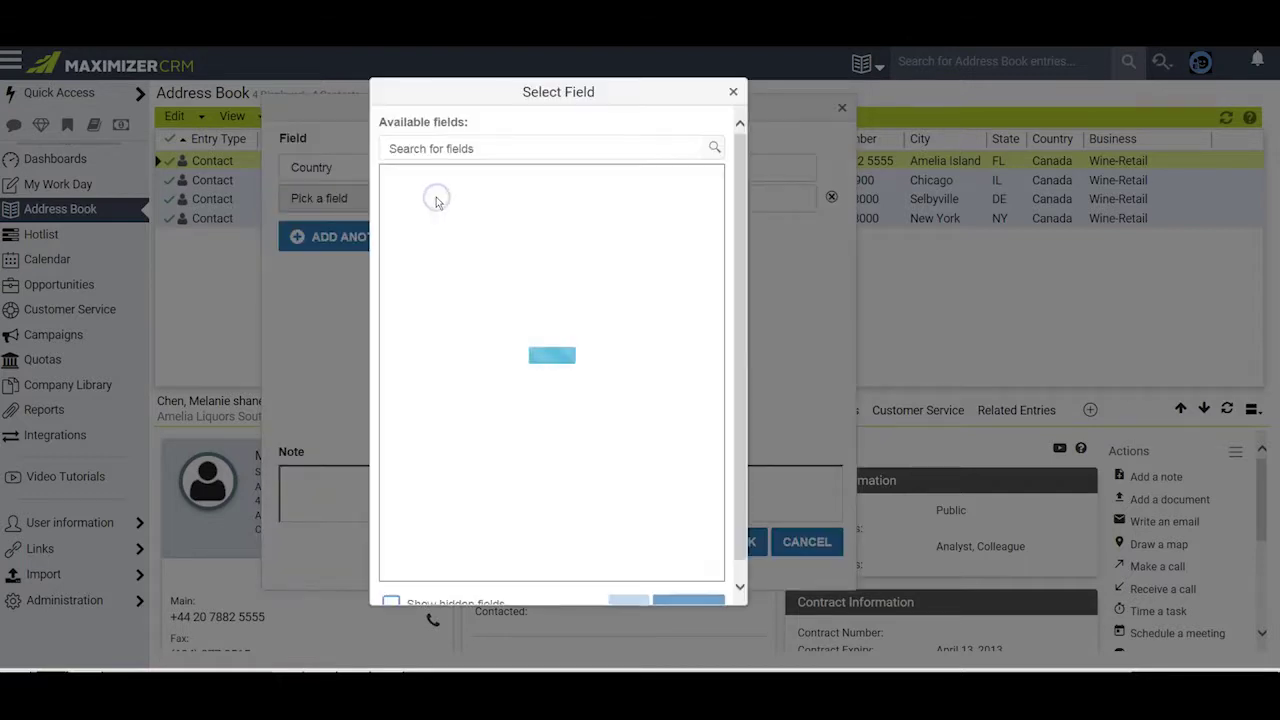
click(497, 336)
click(640, 580)
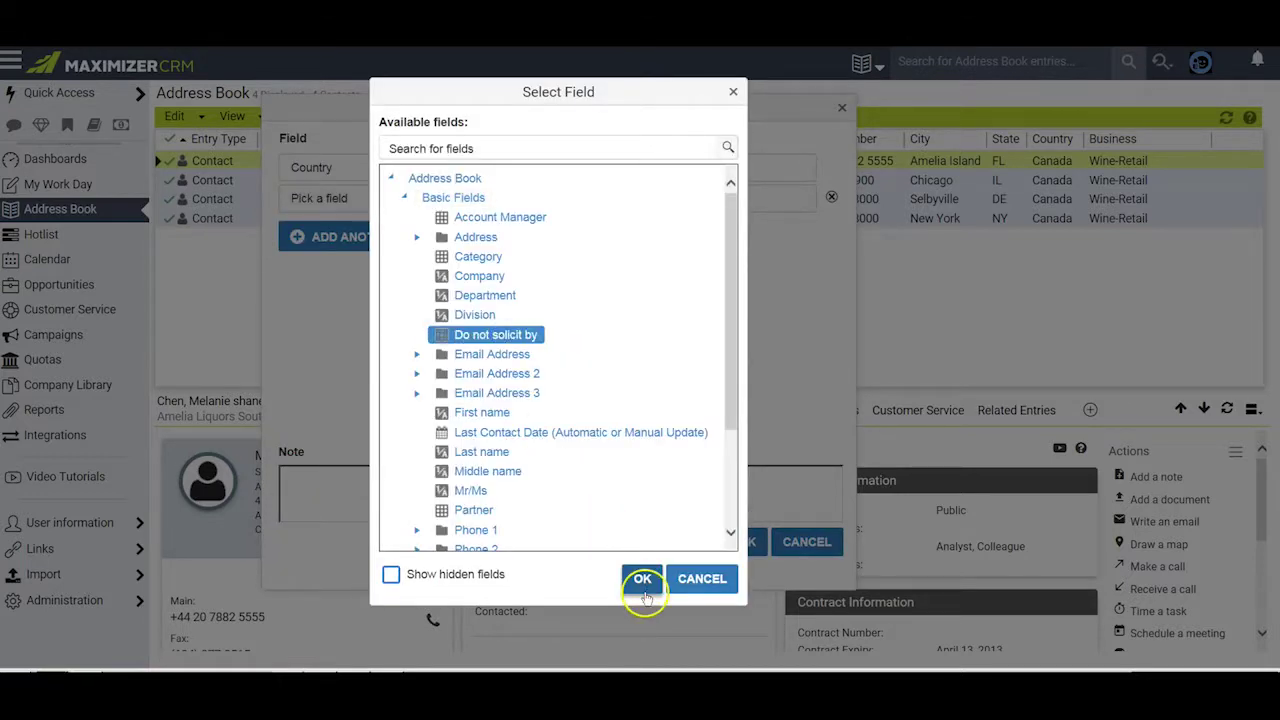
click(507, 197)
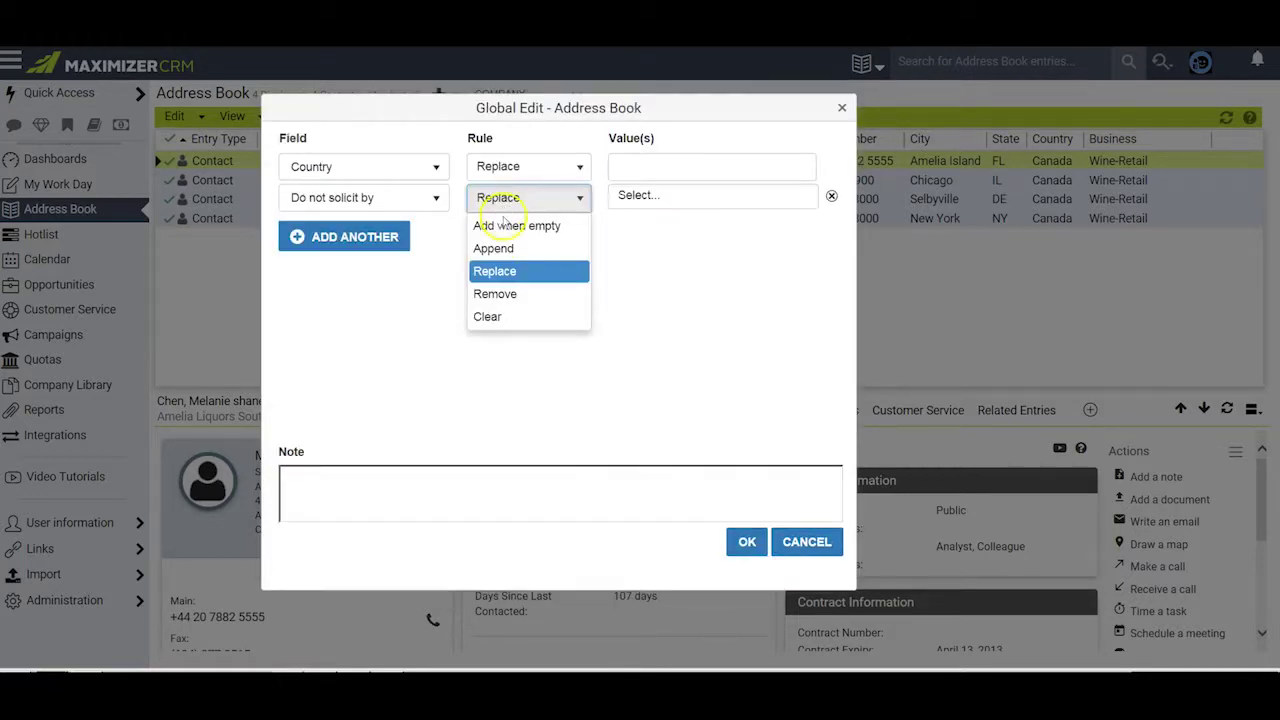
click(495, 250)
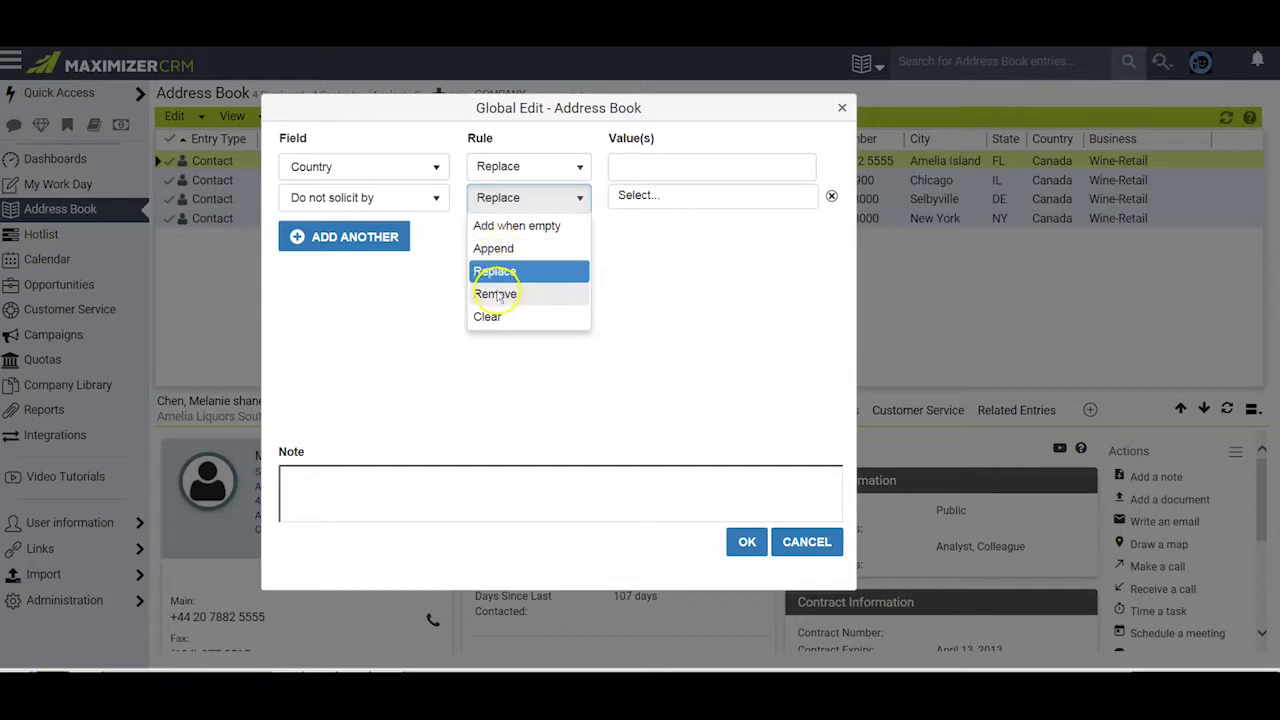
click(495, 268)
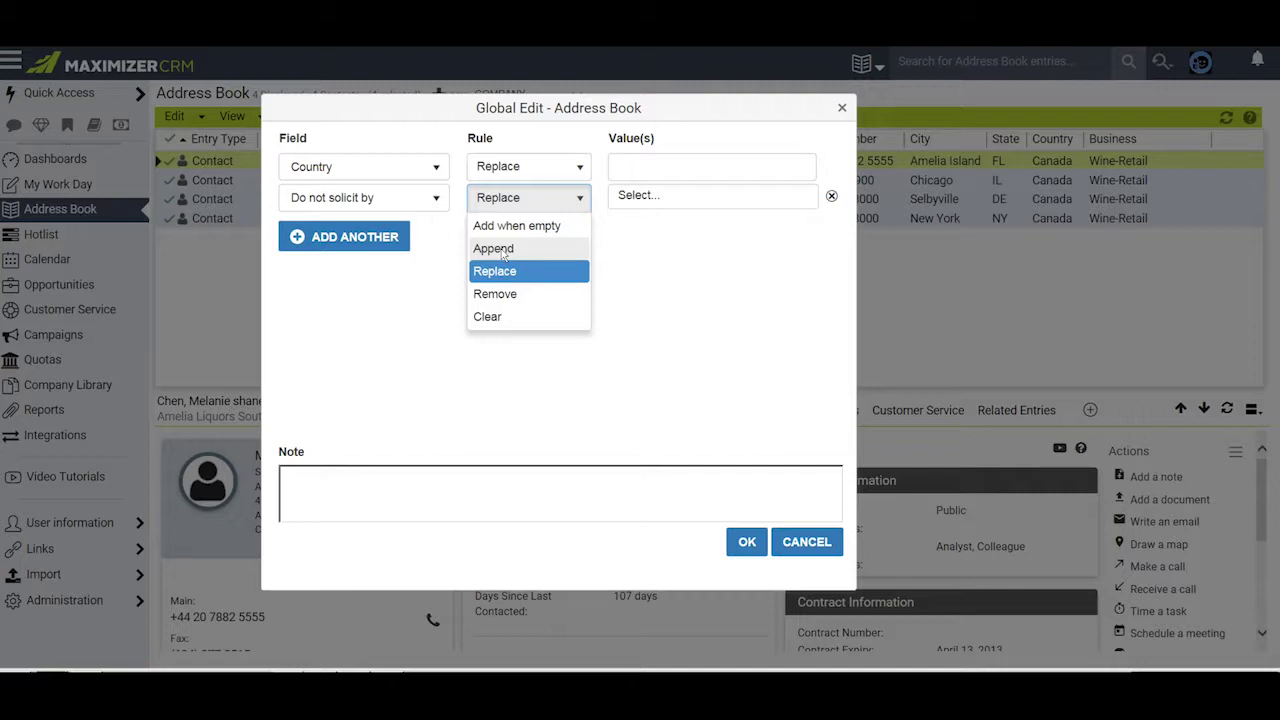
Add a third row, search the fields for 'grant credit', then cancel without choosing one
click(320, 264)
click(299, 236)
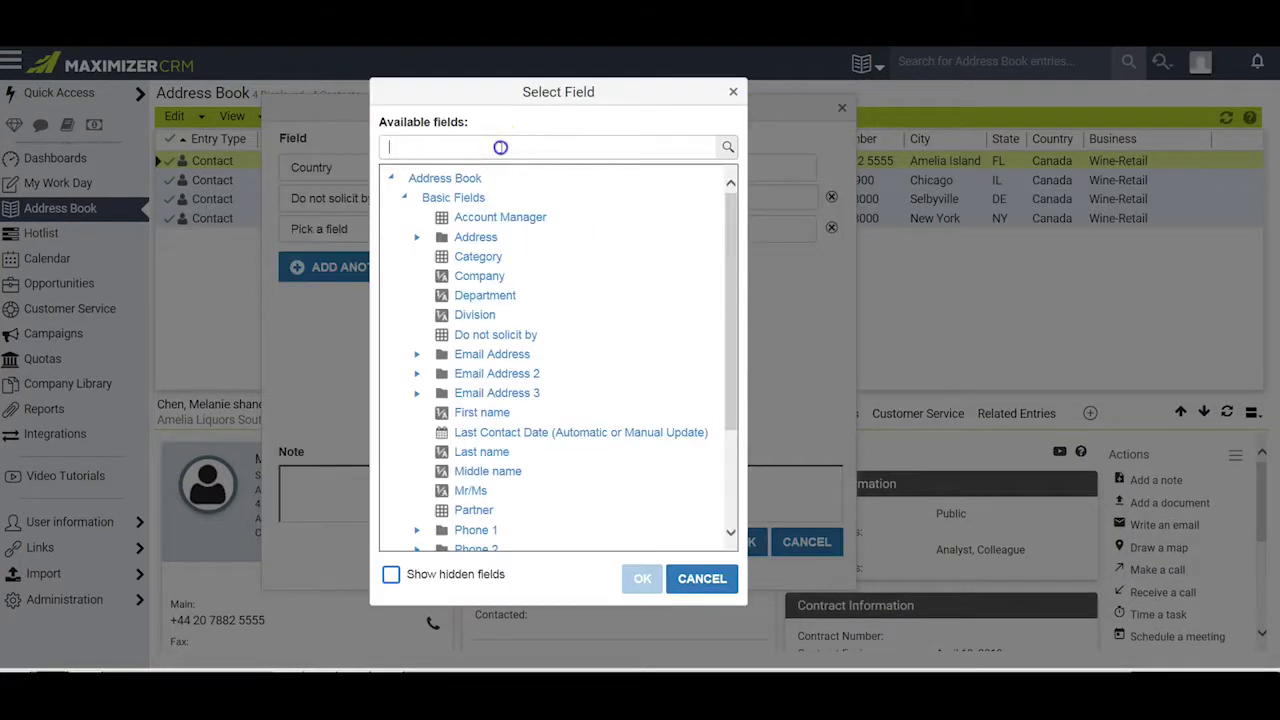
right_click(388, 148)
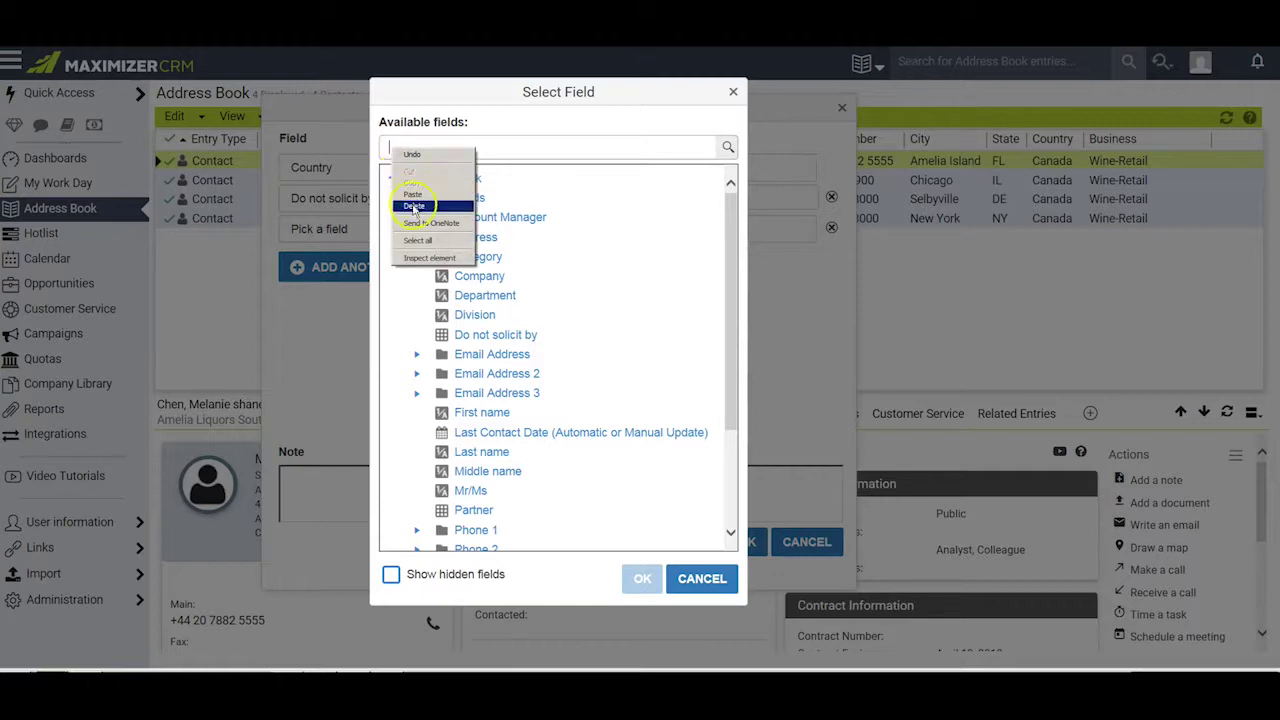
click(412, 195)
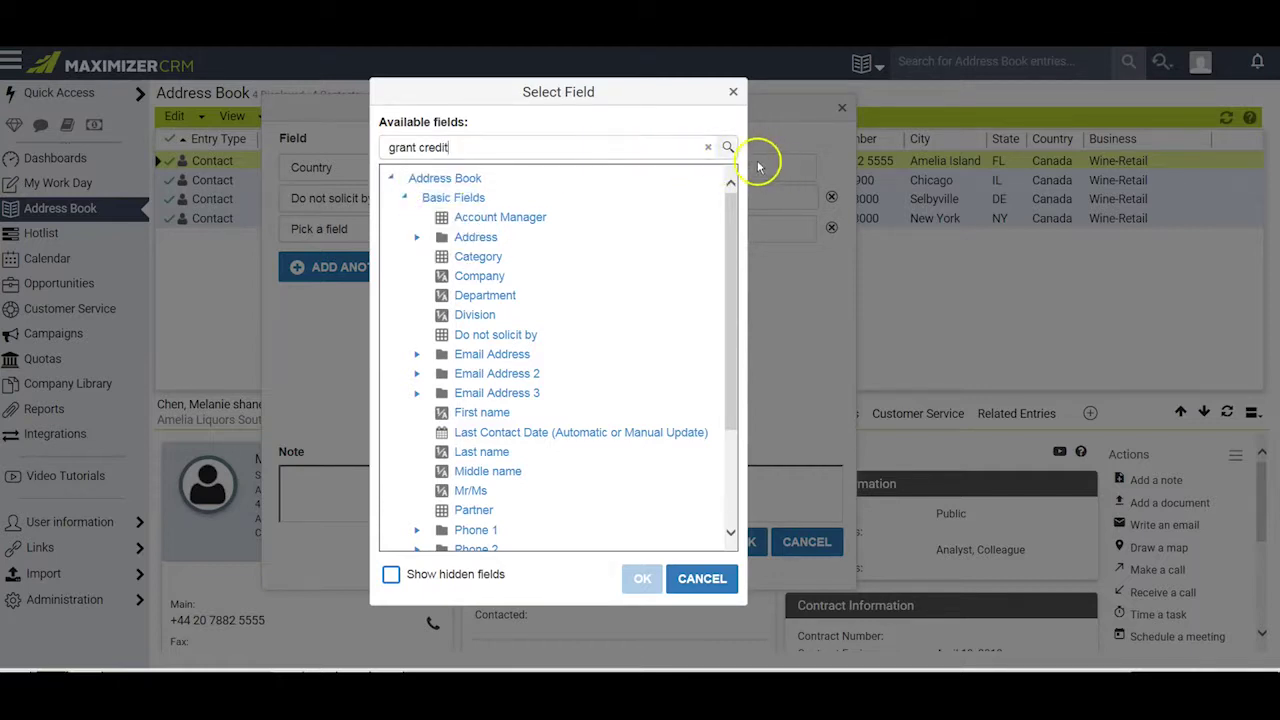
click(728, 148)
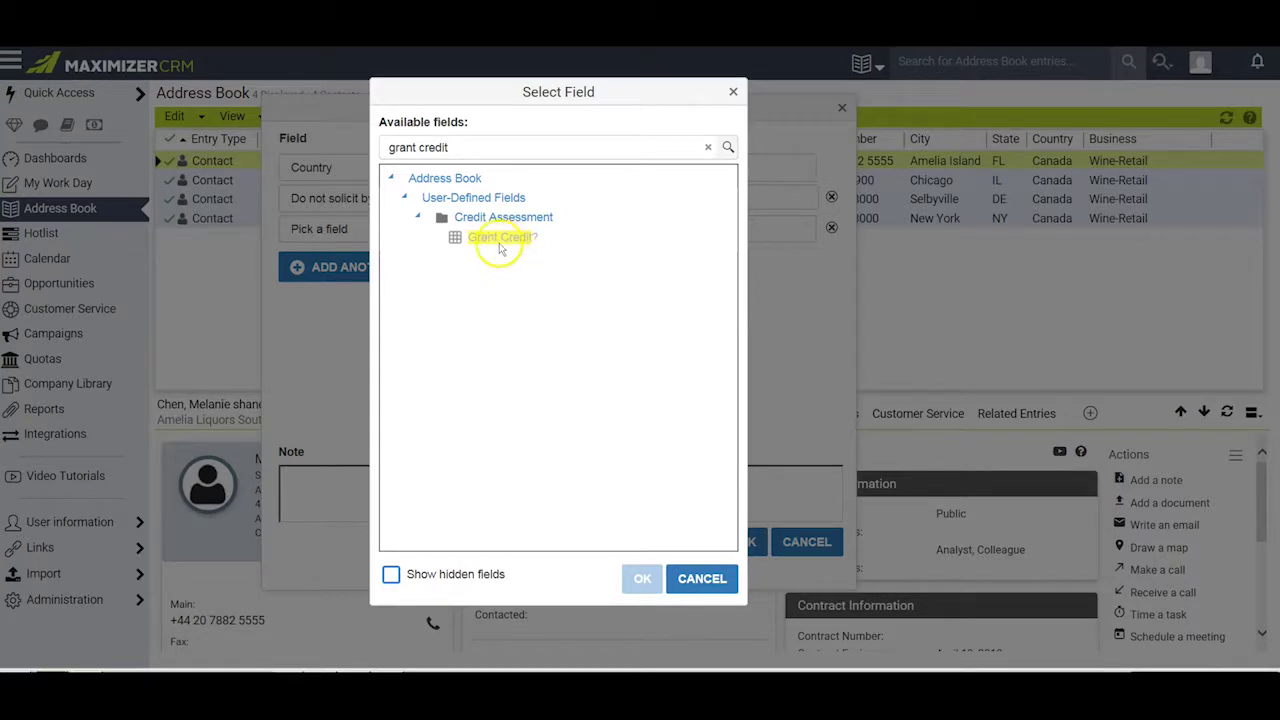
click(706, 578)
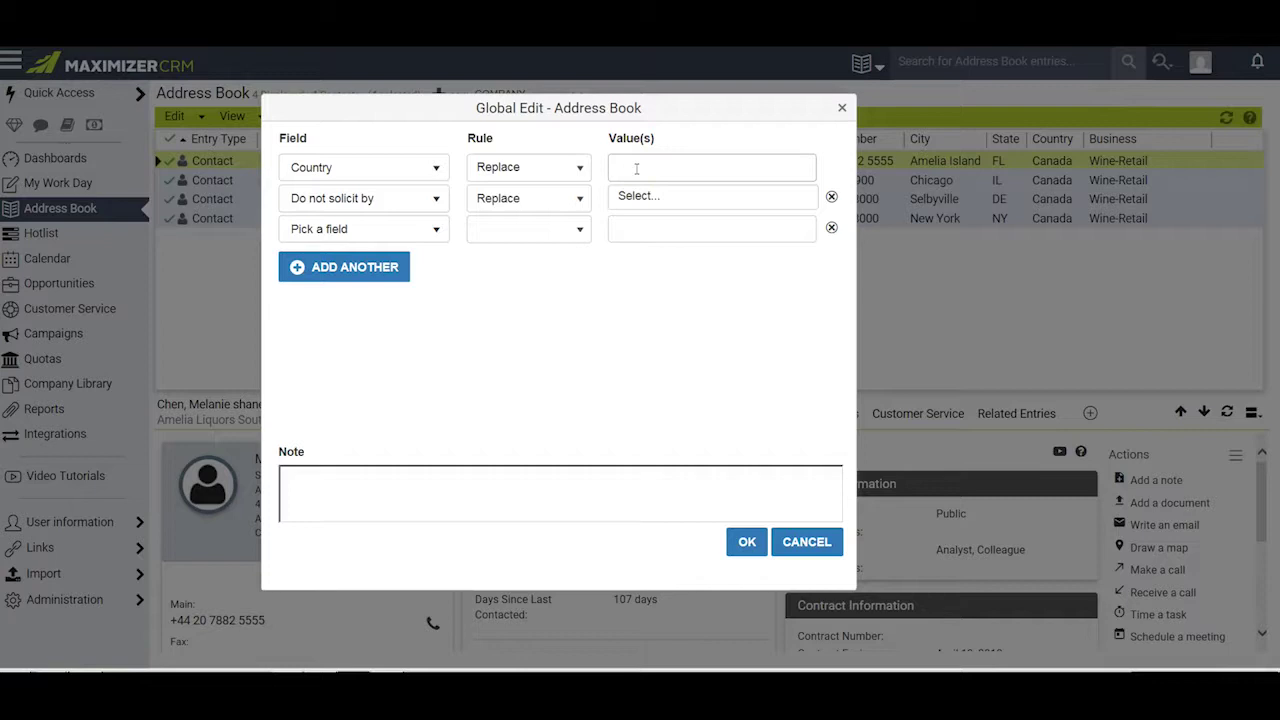
Enter USA as the Country replacement value and add another empty row
click(555, 170)
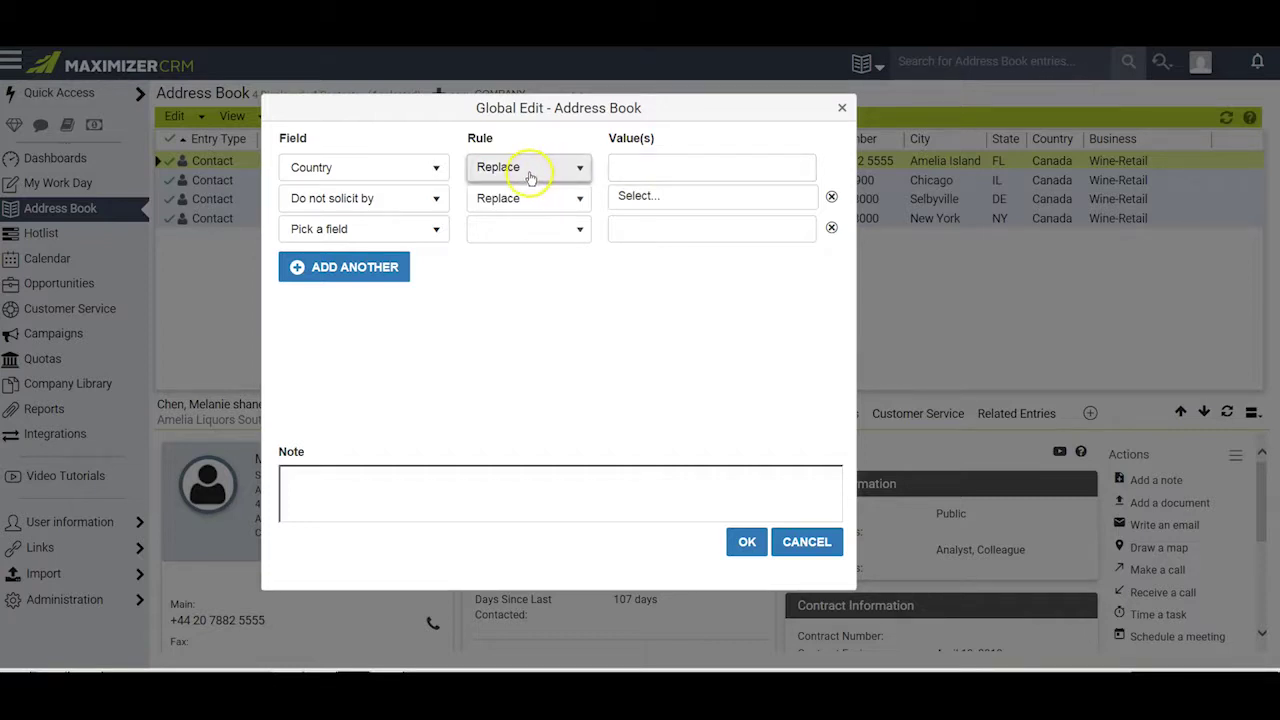
click(341, 174)
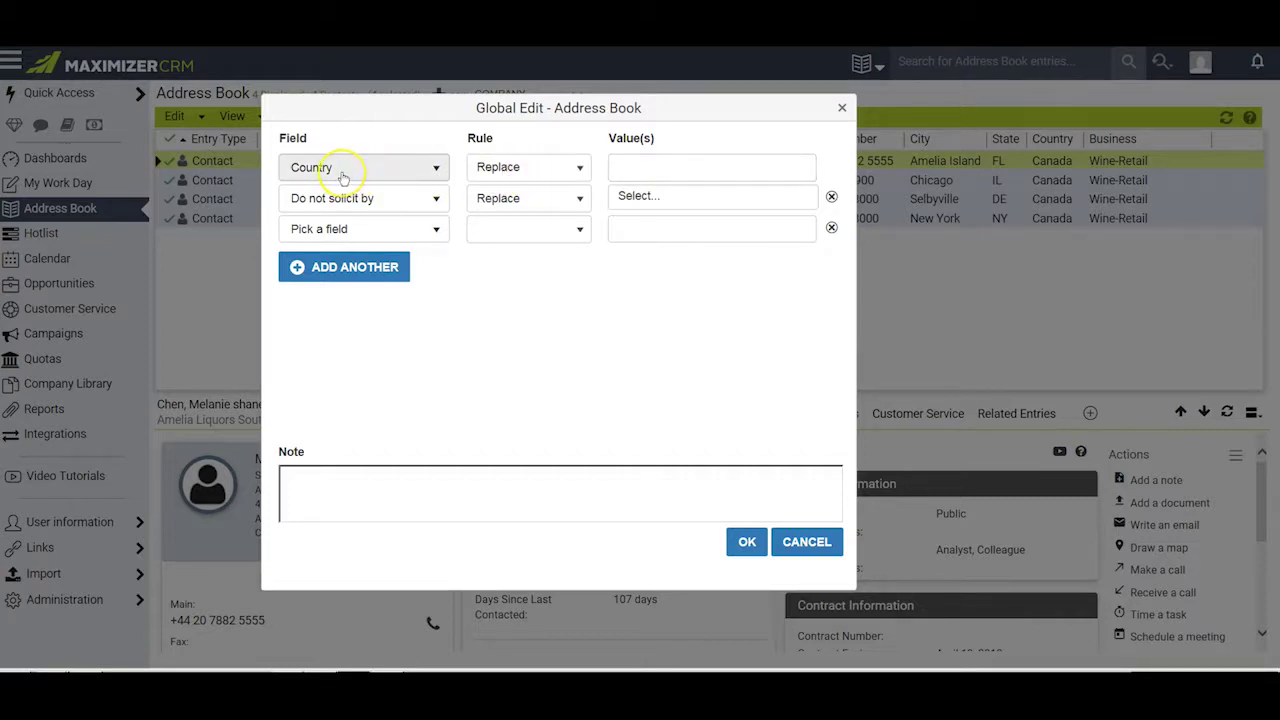
click(625, 168)
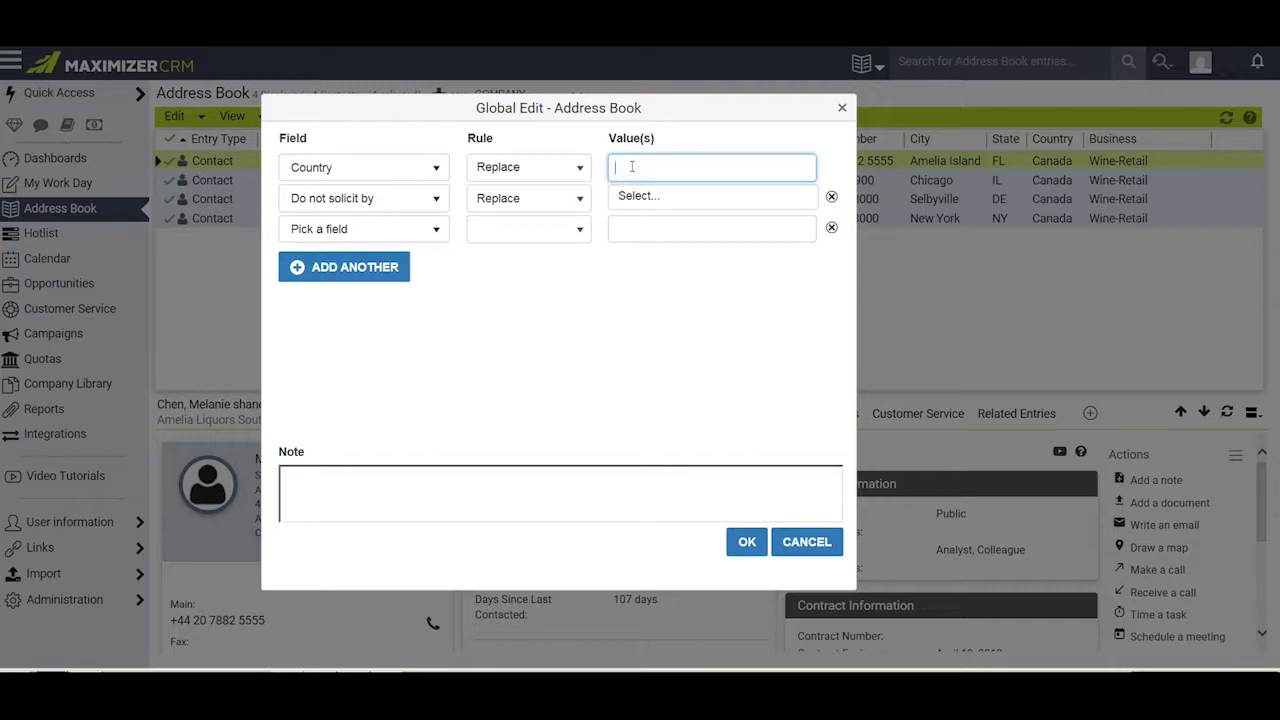
text(USA)
click(664, 170)
Add three extra rows, then delete all empty rows and the Do not solicit by row
click(298, 268)
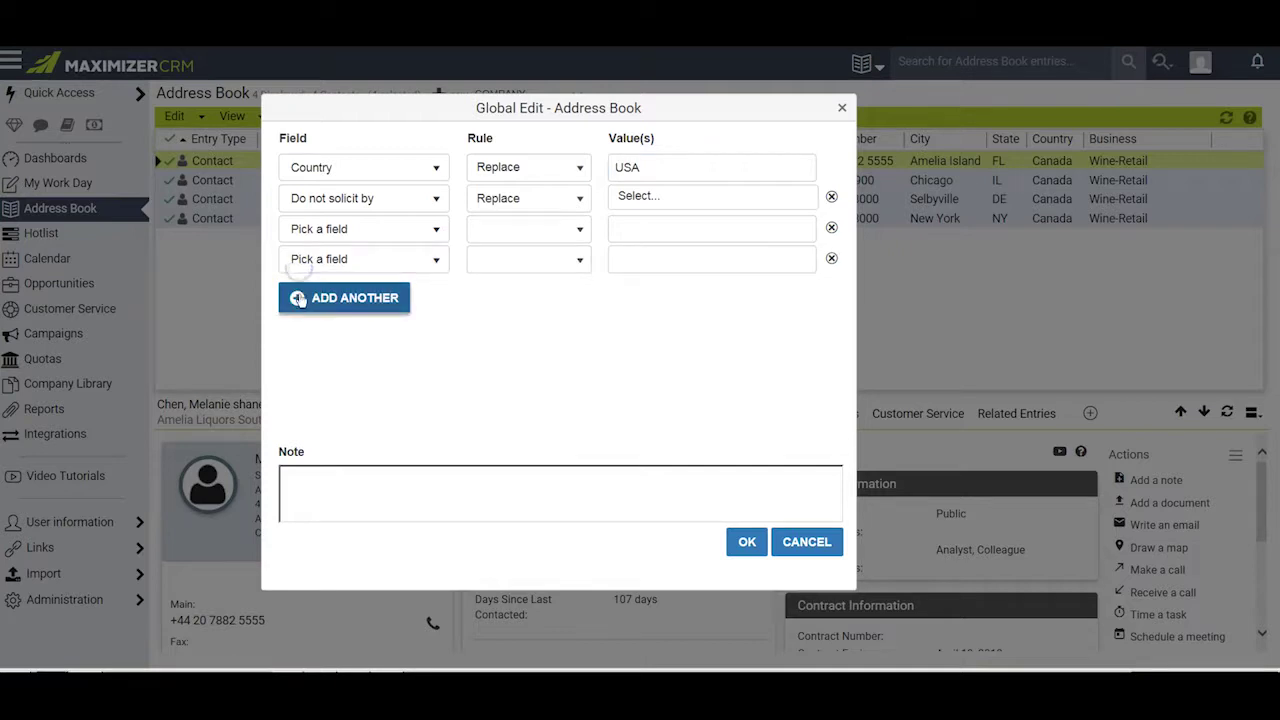
click(298, 300)
click(298, 328)
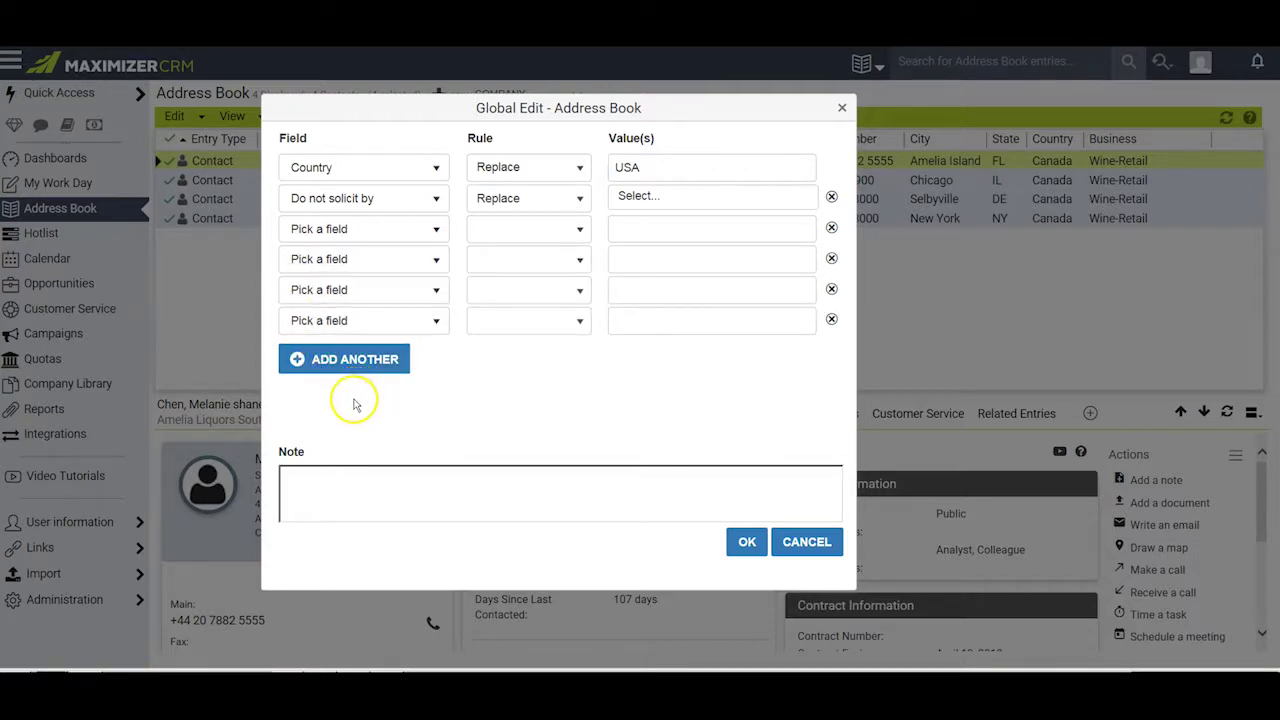
click(831, 320)
click(831, 289)
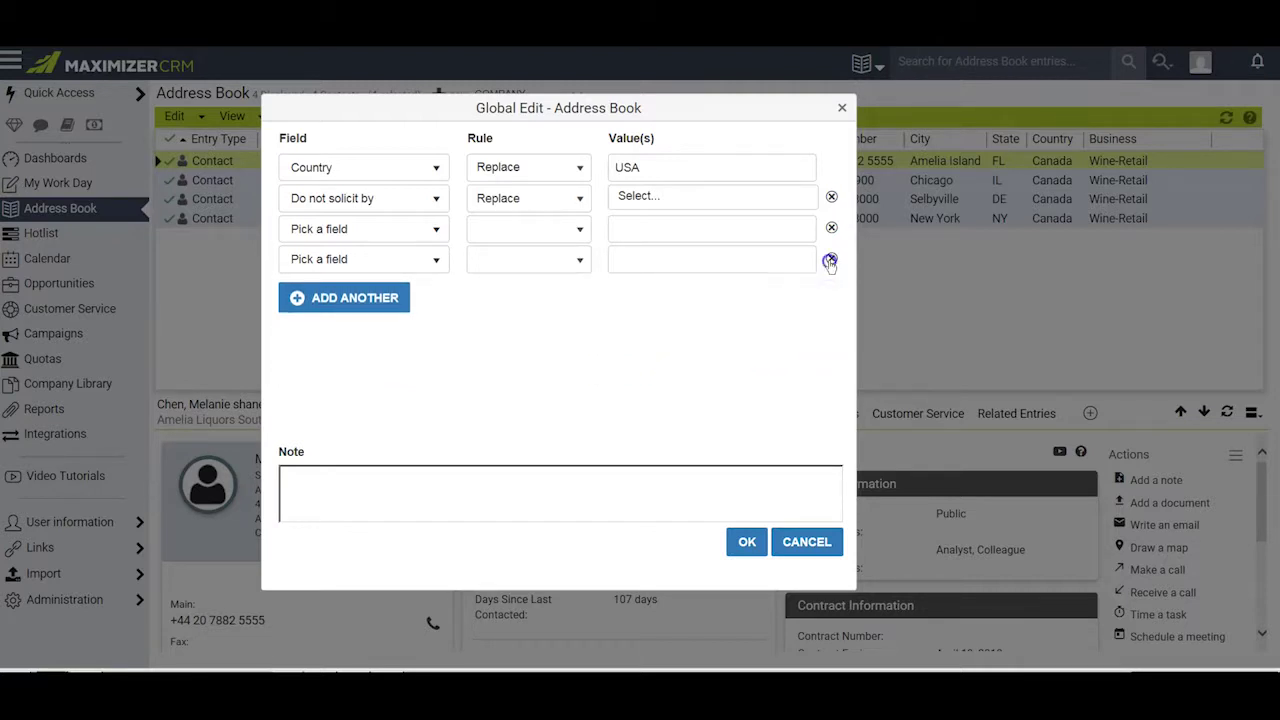
click(831, 259)
click(831, 228)
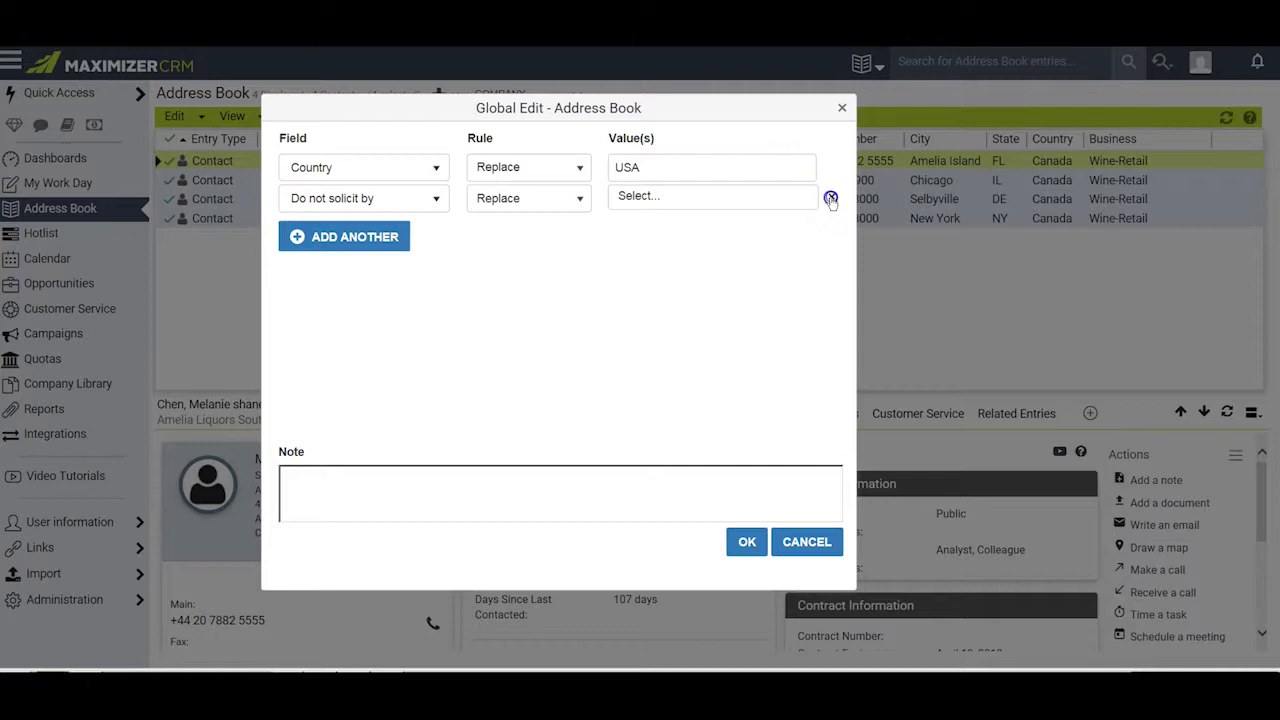
click(831, 198)
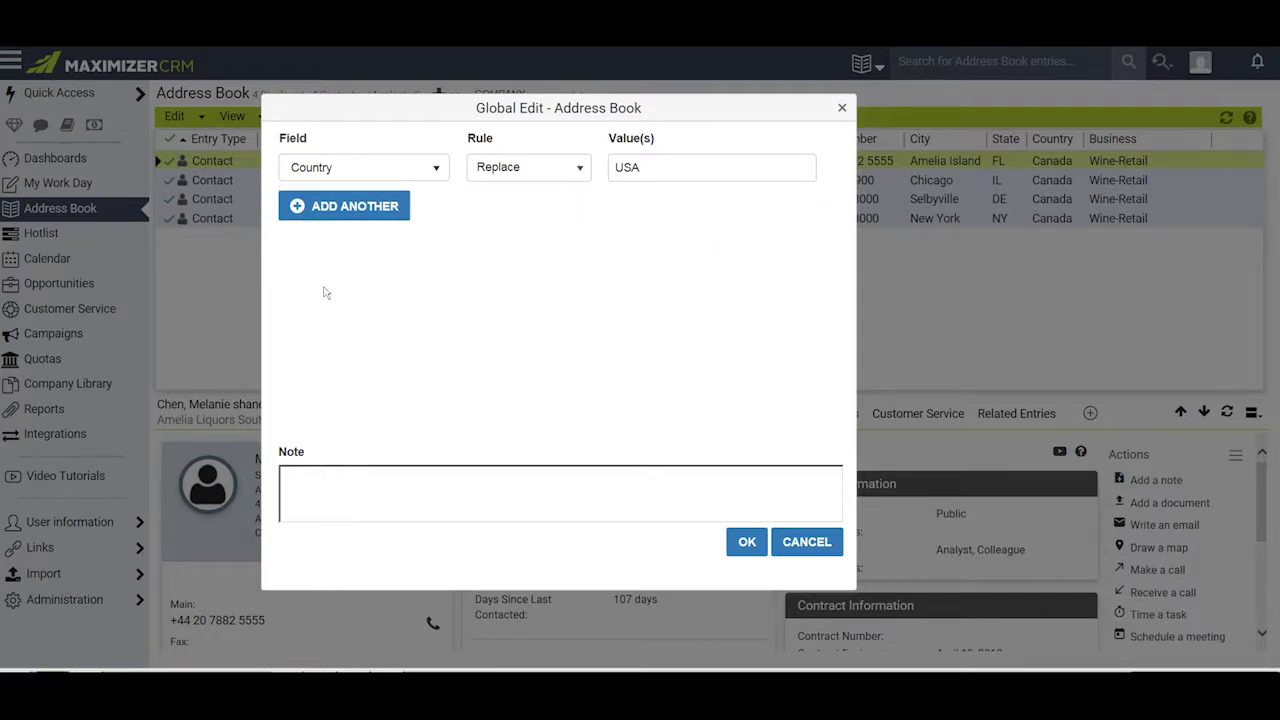
Add a new row targeting the Business field
click(316, 212)
click(435, 200)
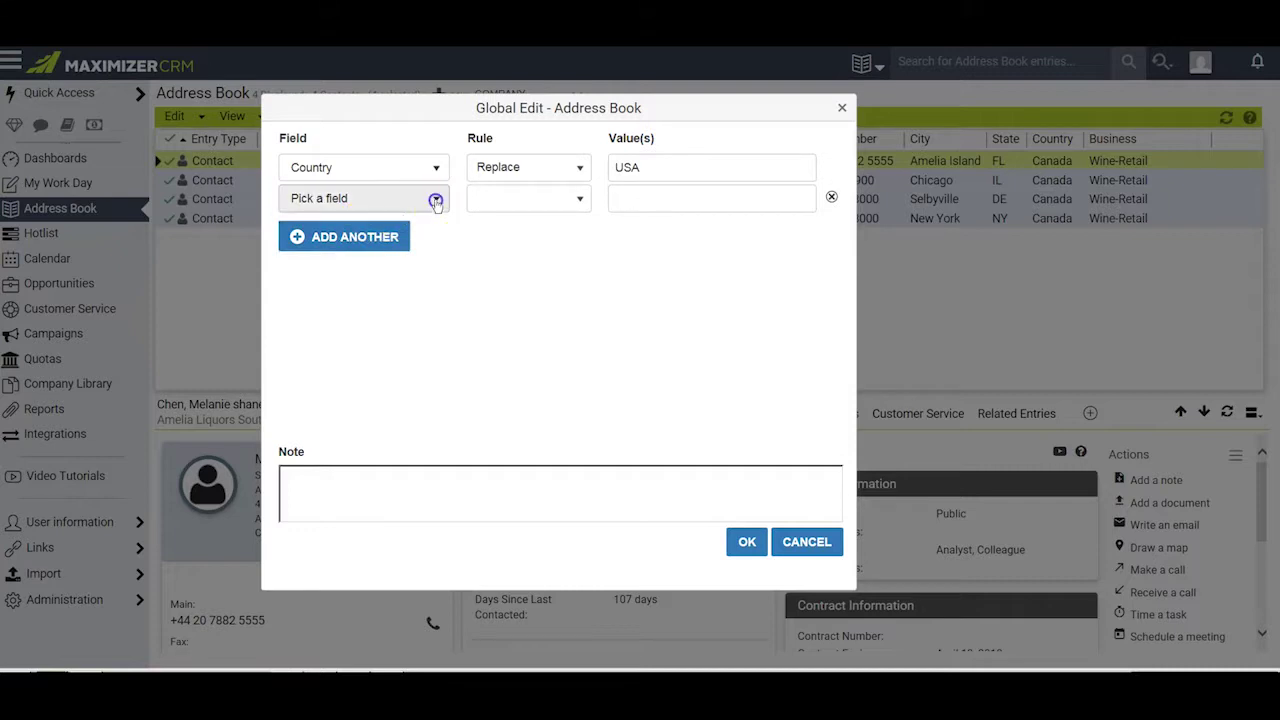
click(415, 145)
text(business)
click(480, 277)
click(634, 577)
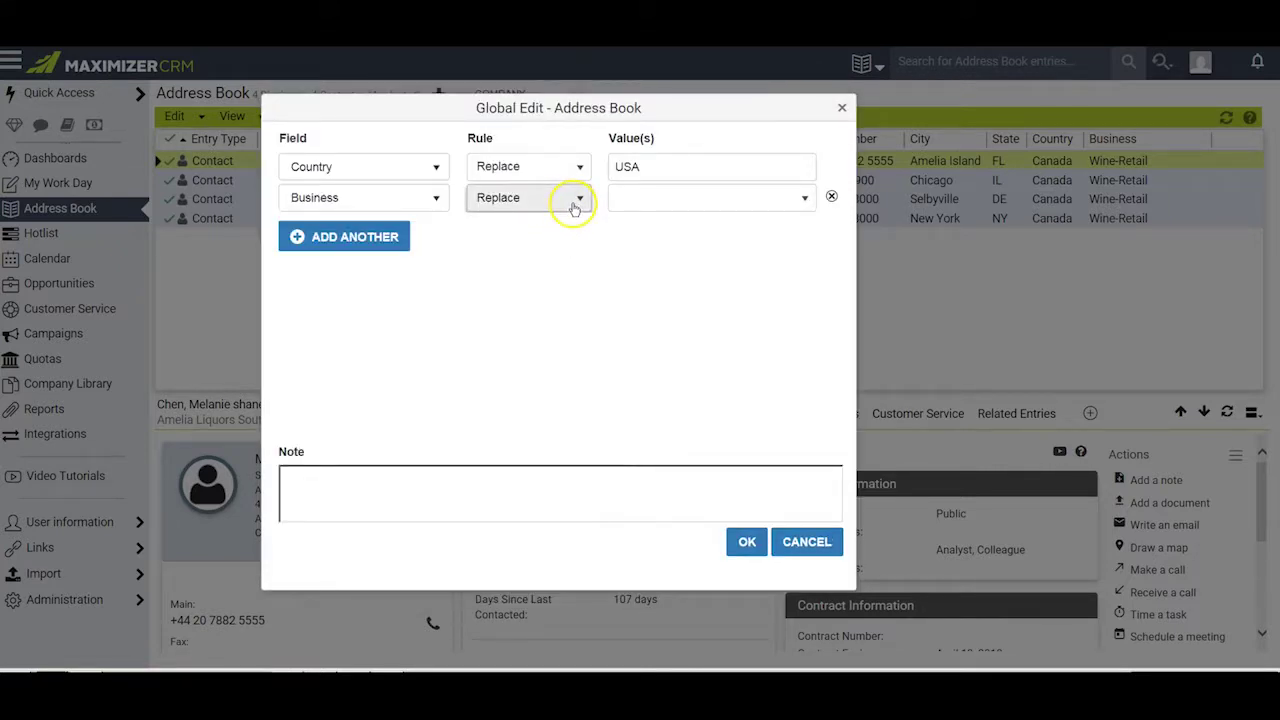
Set Business to Retail Sales and note 'We changed both Country and Business today on this entry'
click(774, 211)
click(660, 291)
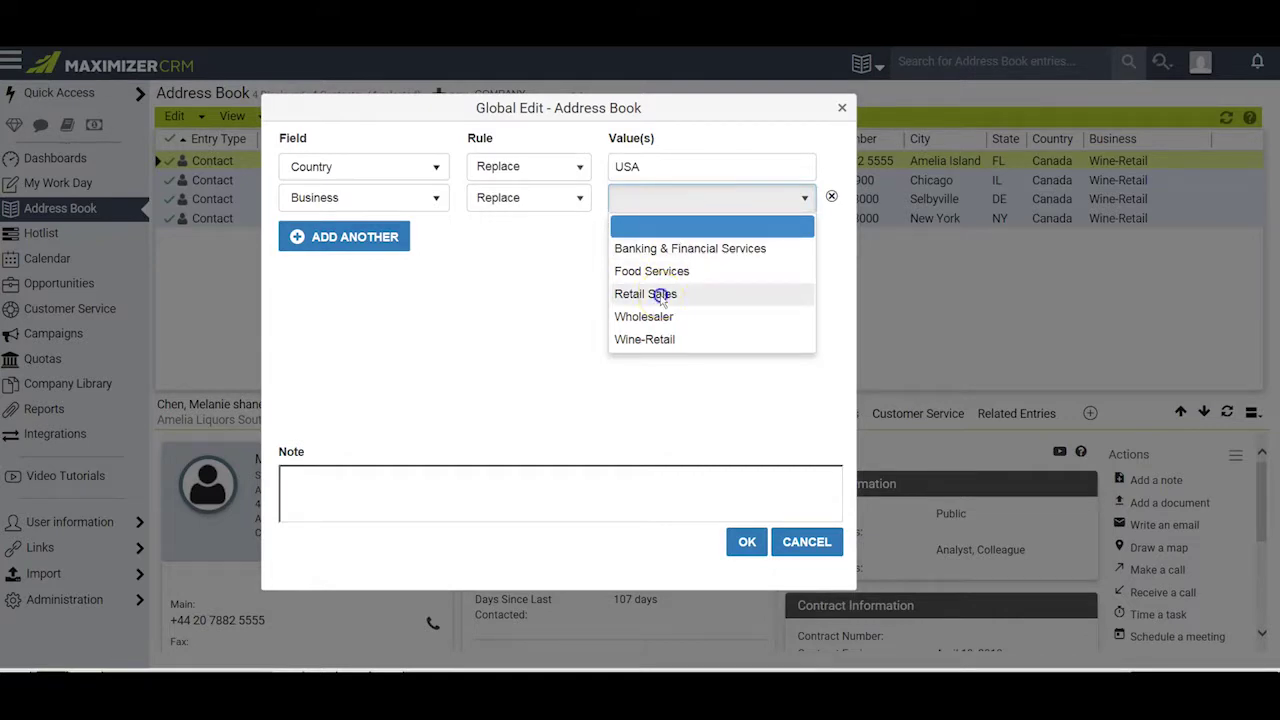
click(443, 500)
text(We changed both Country and Business today on this entry)
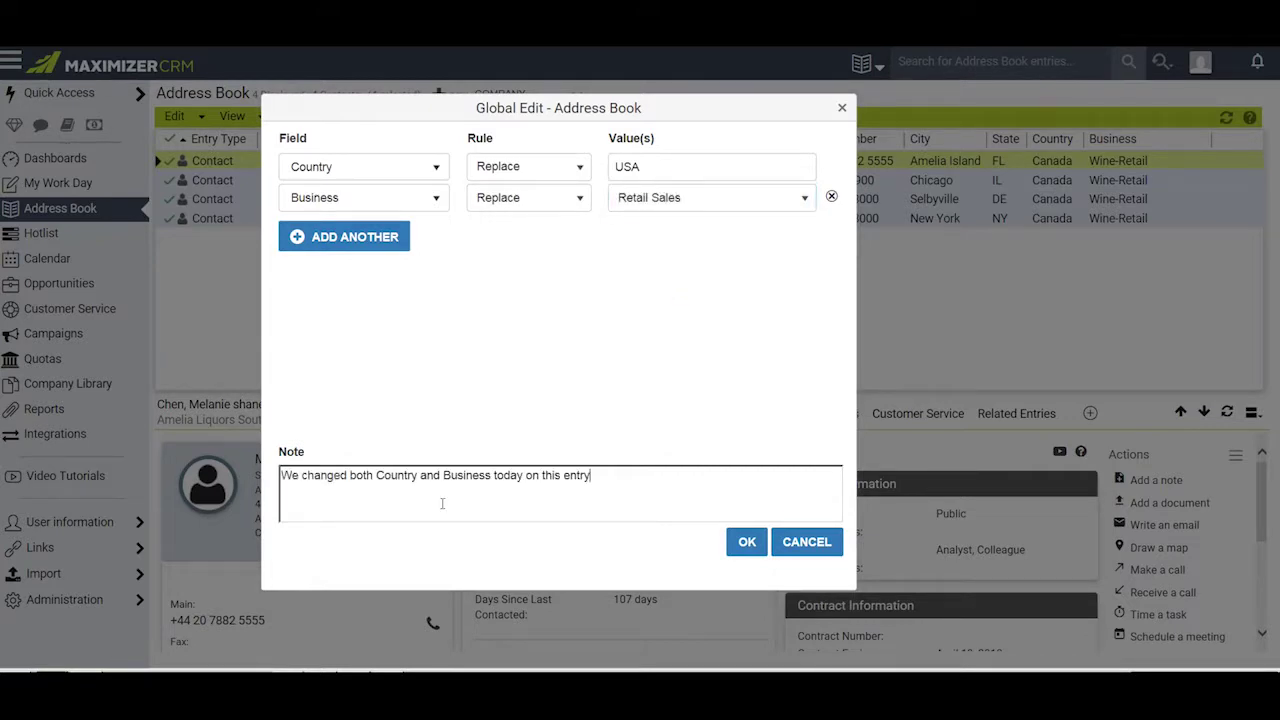
Submit the Global Edit dialog with OK, raising the 4-entry modification warning
click(596, 476)
click(745, 541)
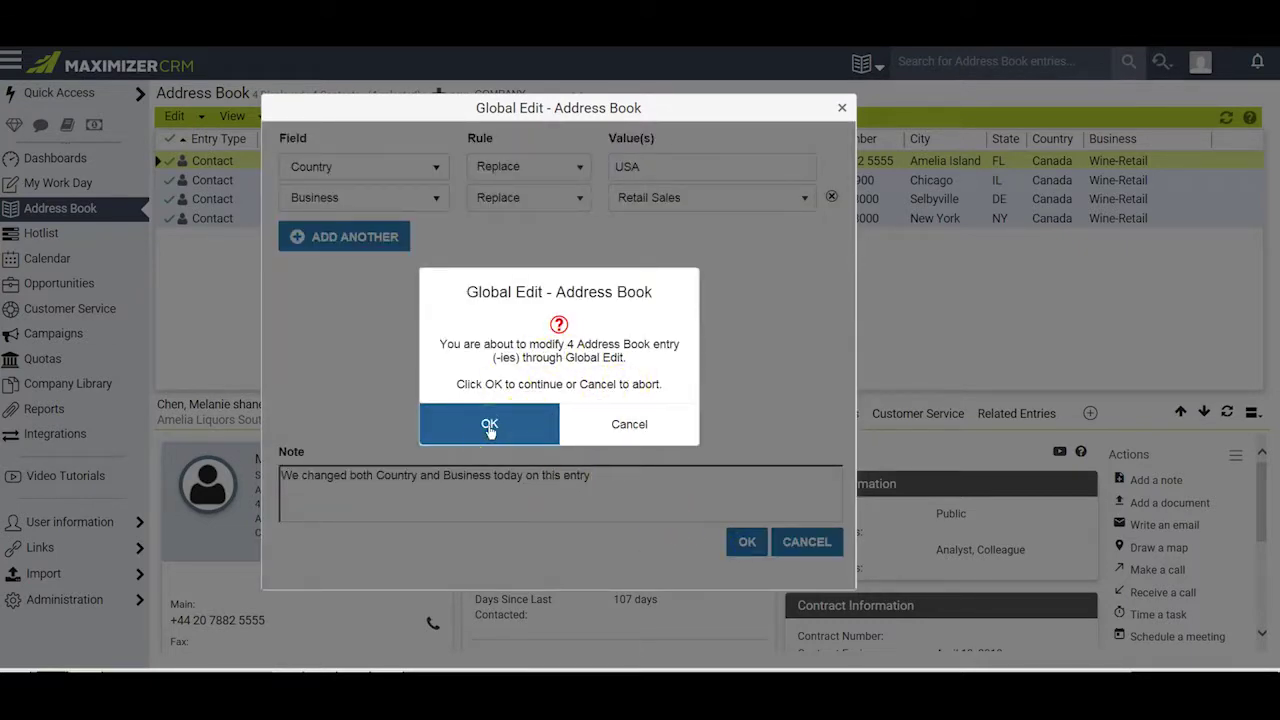
Confirm modifying the 4 entries and let the global edit run to completion
click(490, 425)
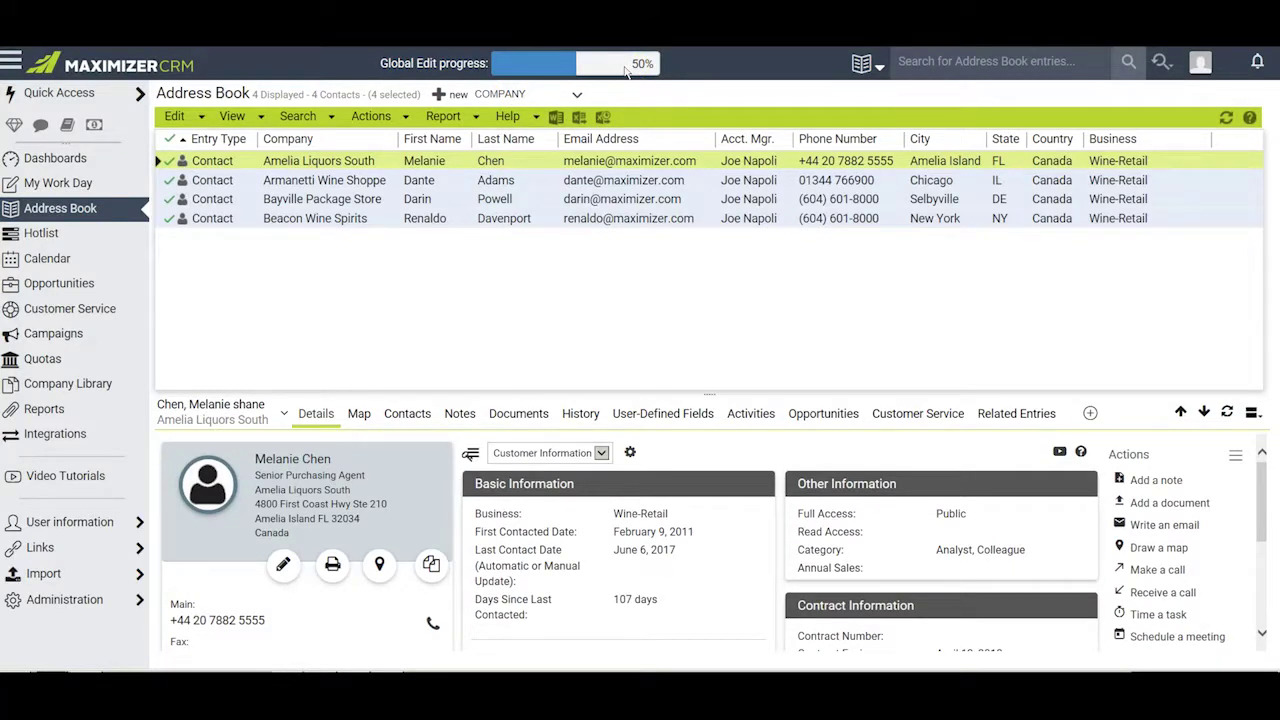
click(688, 67)
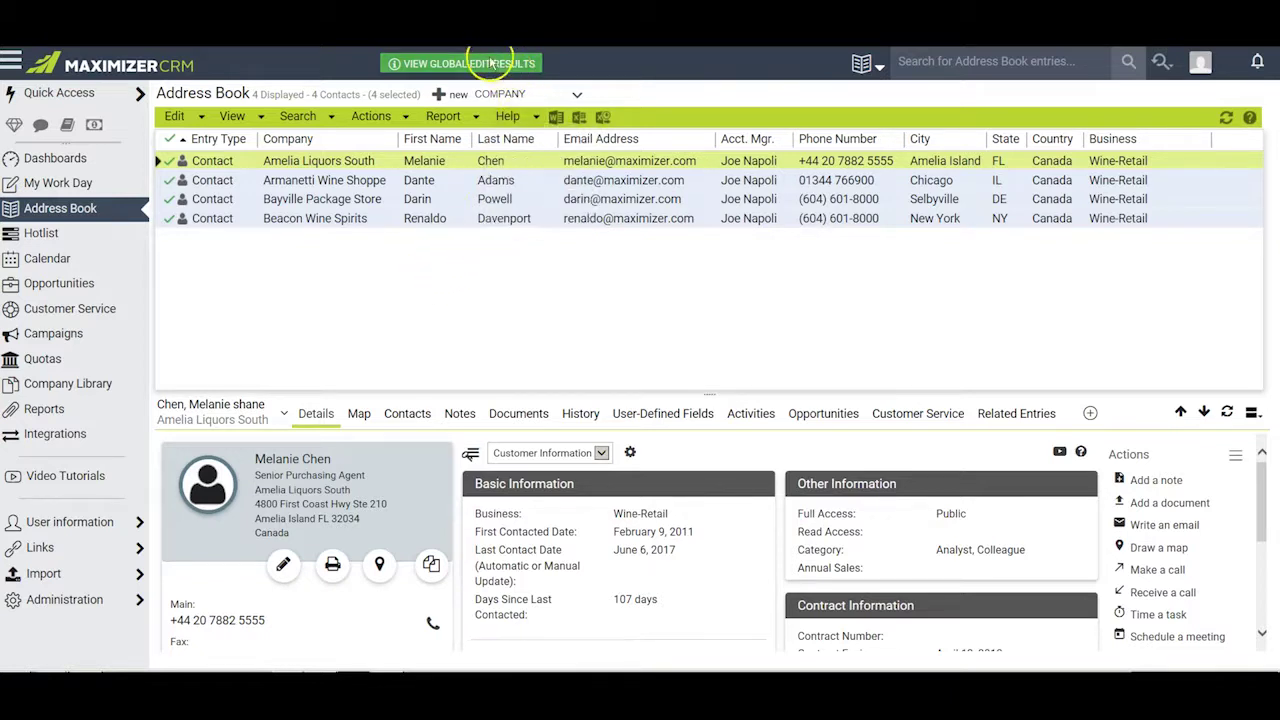
Show the global edit results and confirm all four contacts have Country USA and Business Retail Sales
click(447, 66)
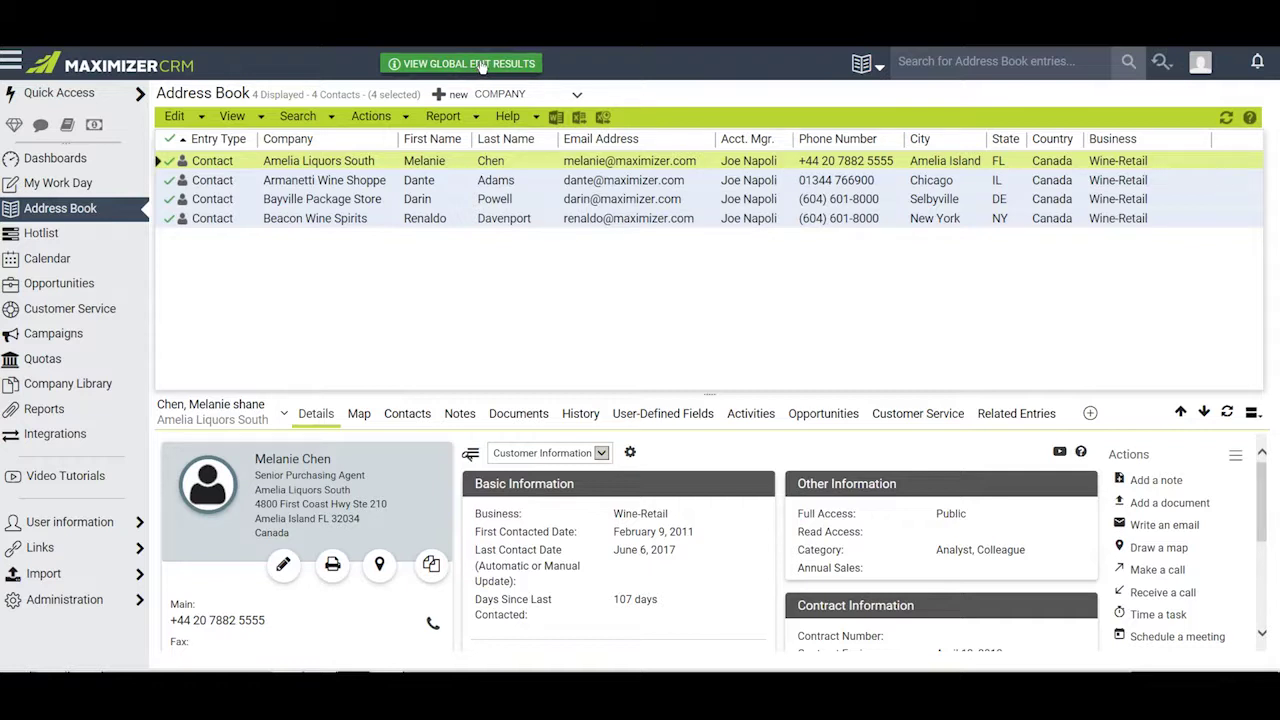
click(1114, 192)
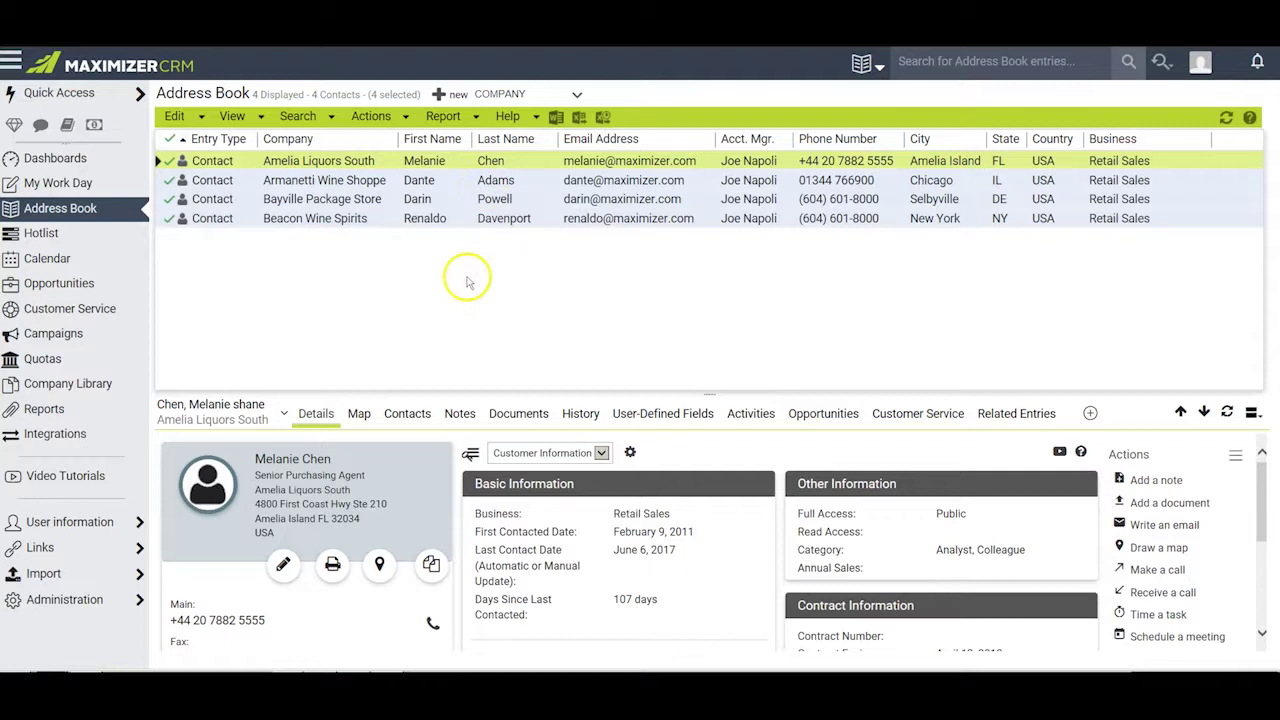
Show the first contact's notes, including "We changed both Country and Business today on this entry"
click(460, 414)
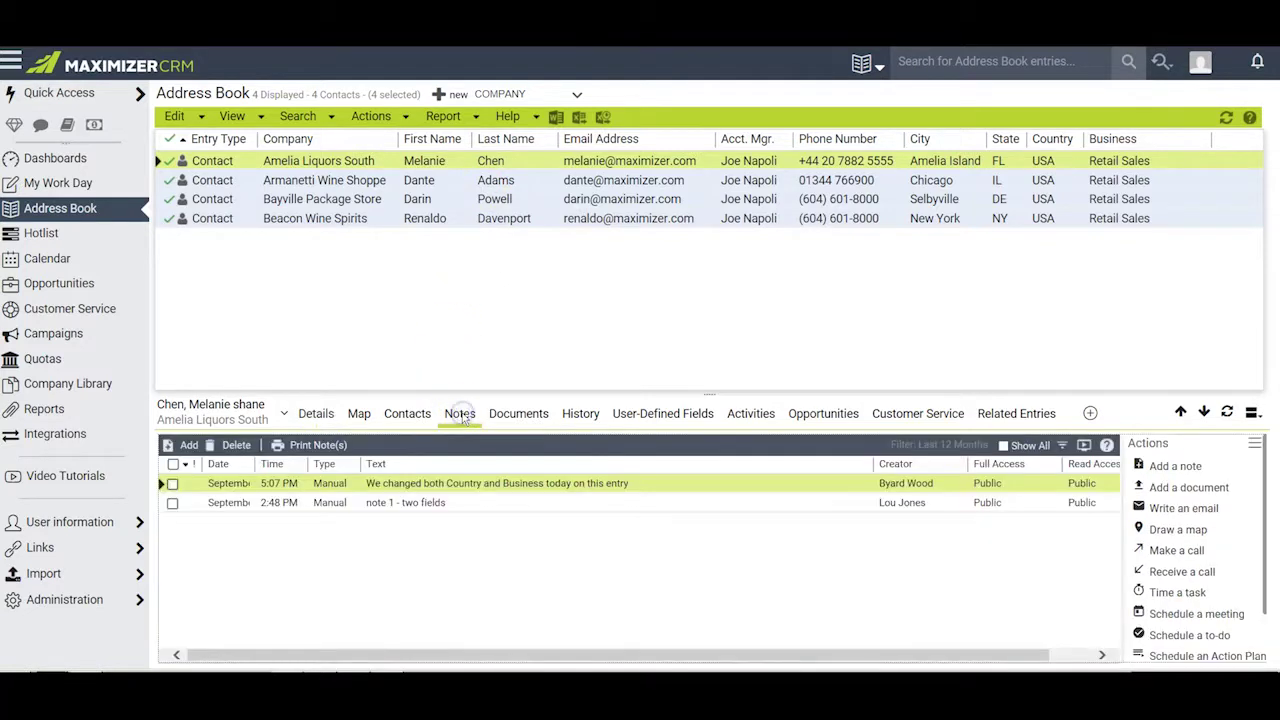